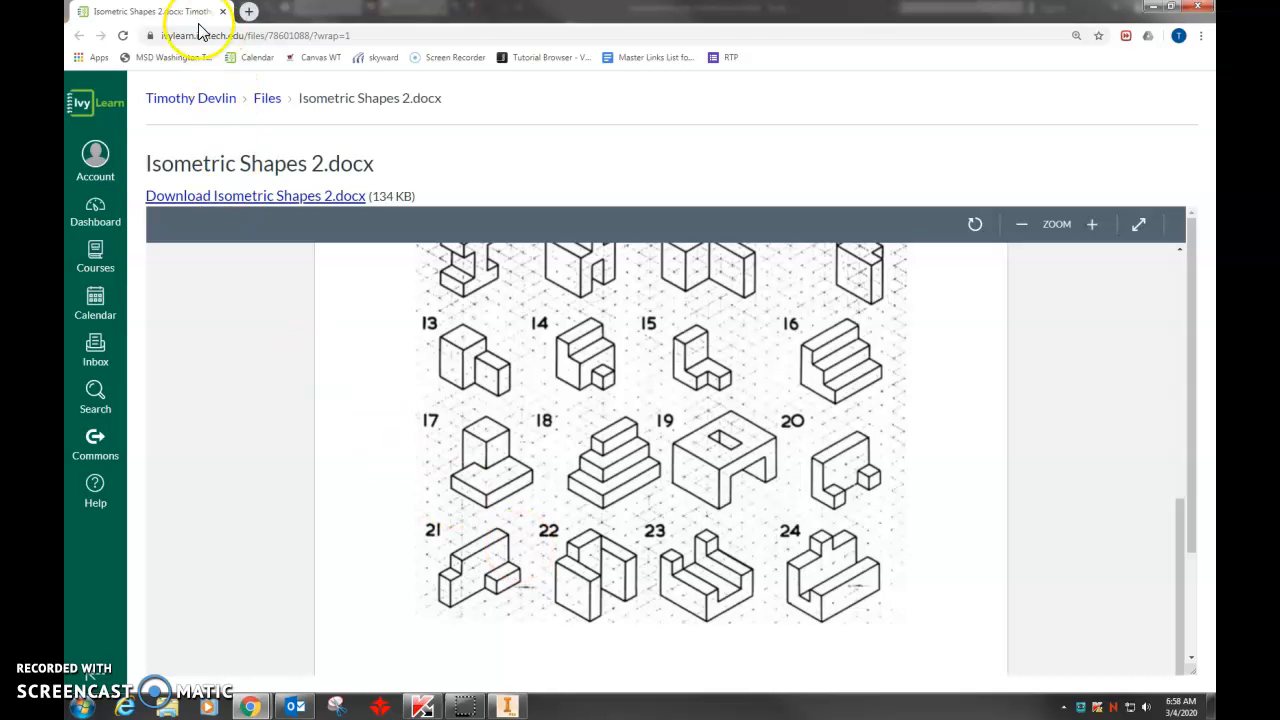
Switch to Autodesk Inventor and start a 2D sketch on the YZ plane of the empty part.
{"action": "key", "text": "alt+Tab"}
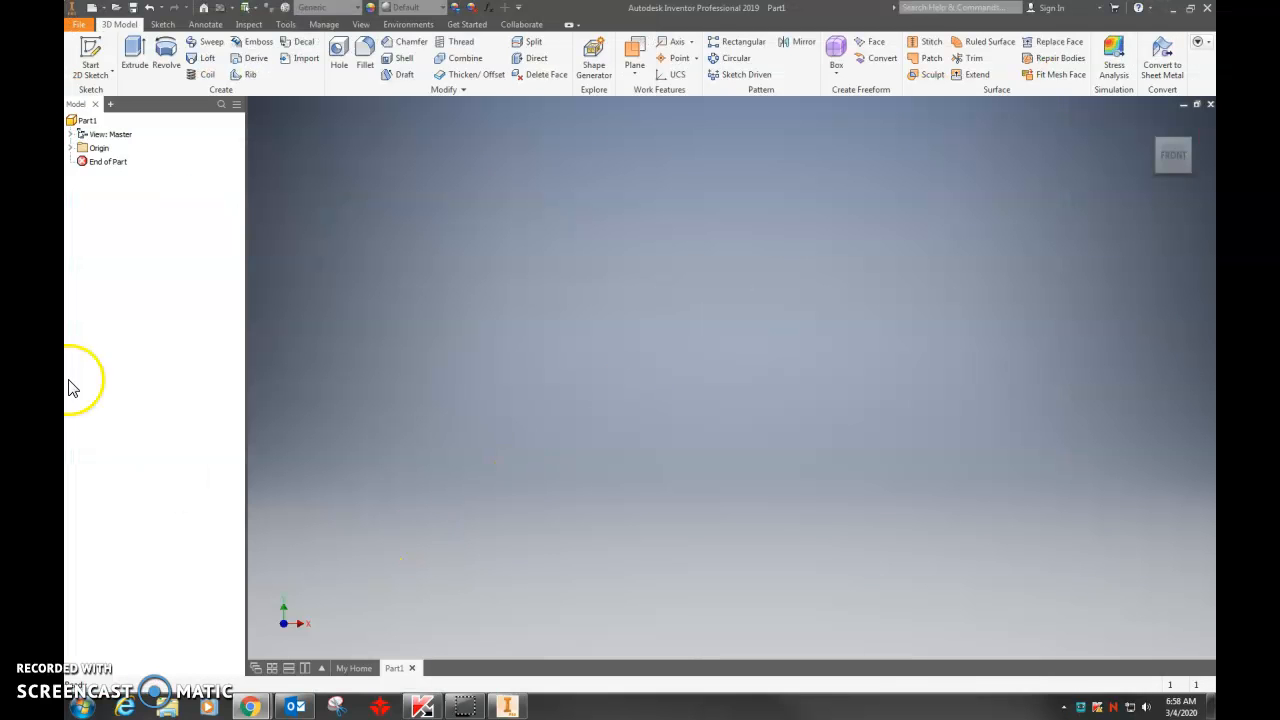
{"action": "left_click", "coordinate": [90, 55]}
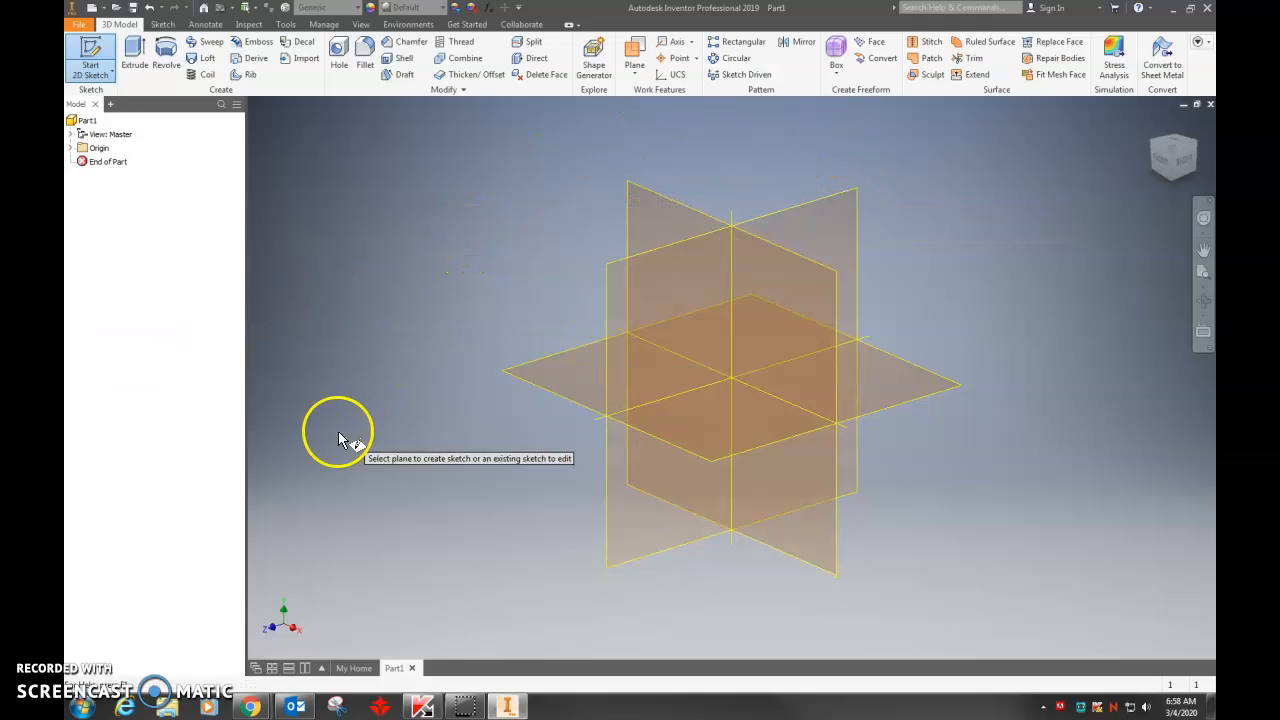
{"action": "left_click", "coordinate": [829, 200]}
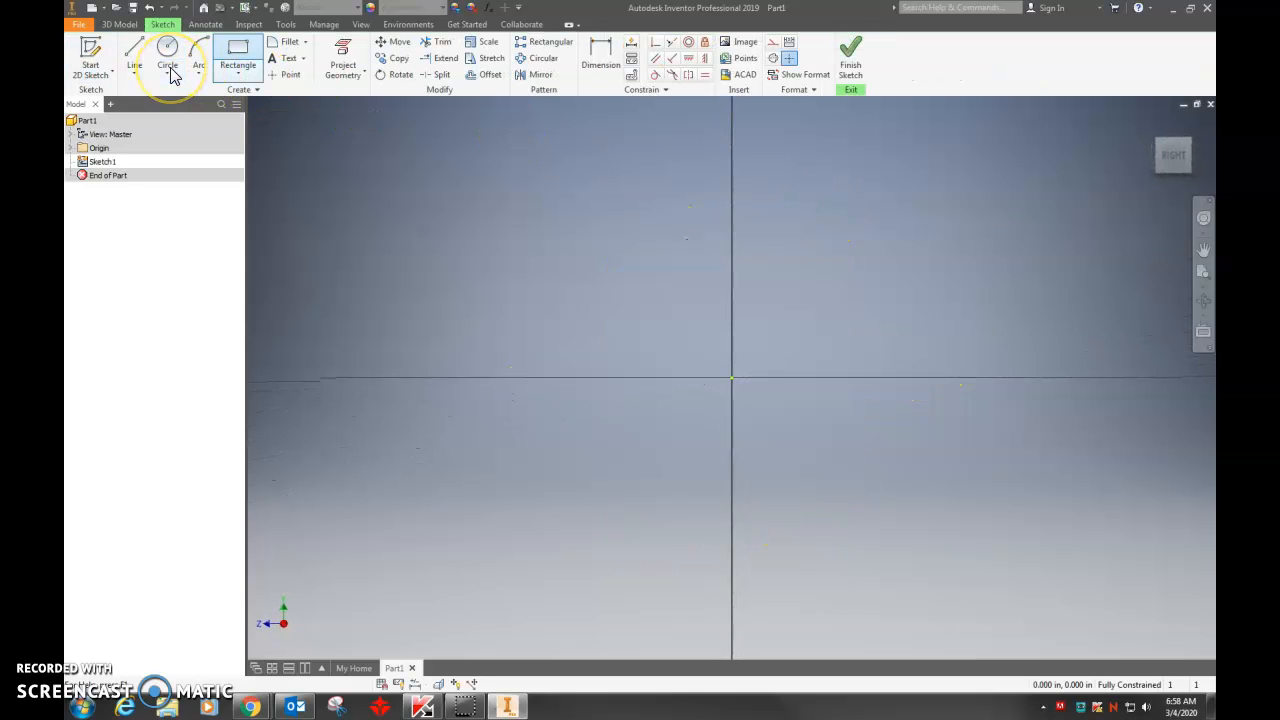
Sketch a rectangle about 1.2 in wide from the origin, extending above the horizontal axis and right of the vertical axis.
{"action": "left_click", "coordinate": [236, 62]}
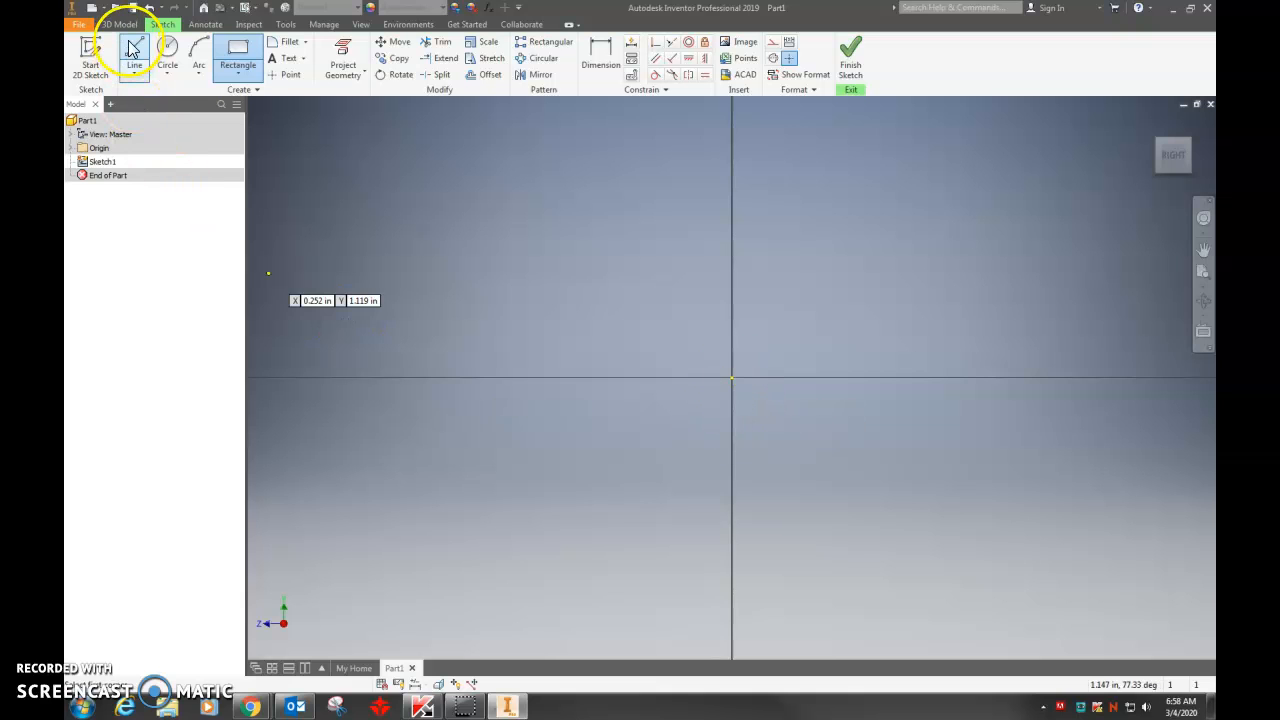
{"action": "left_click", "coordinate": [731, 378]}
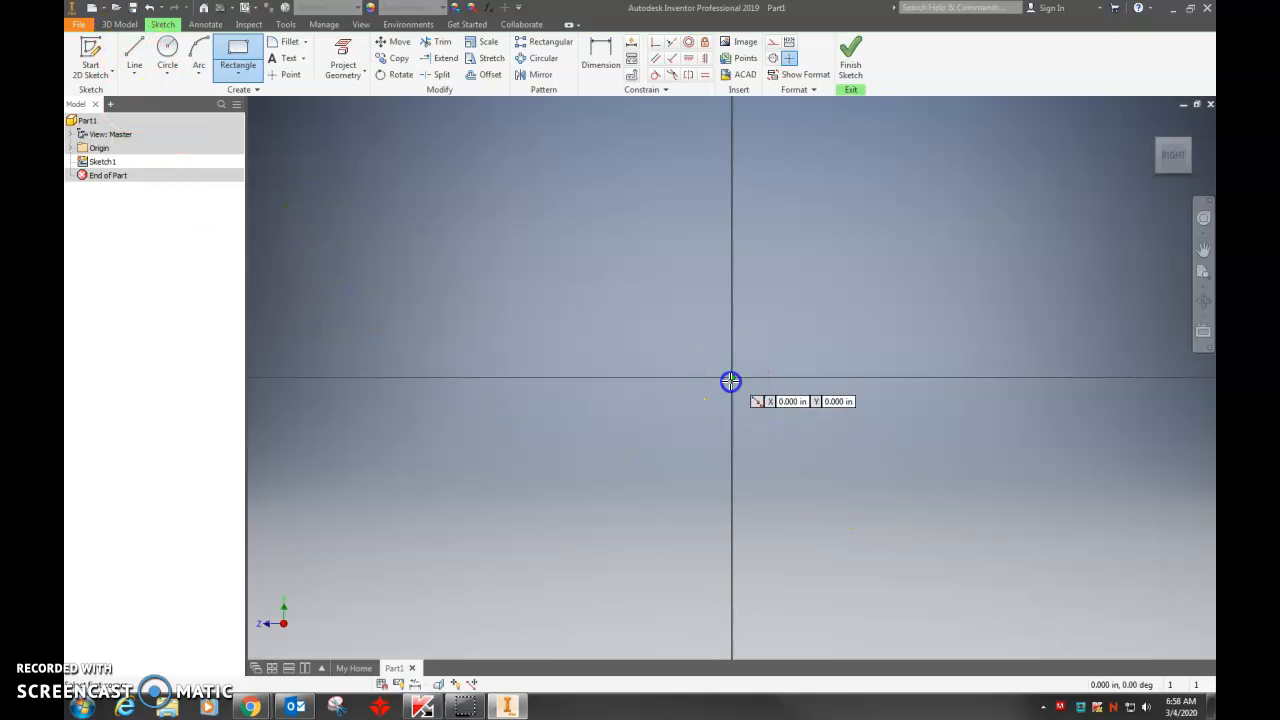
{"action": "middle_click_drag", "start_coordinate": [1040, 234], "coordinate": [871, 286]}
{"action": "left_click", "coordinate": [1063, 206]}
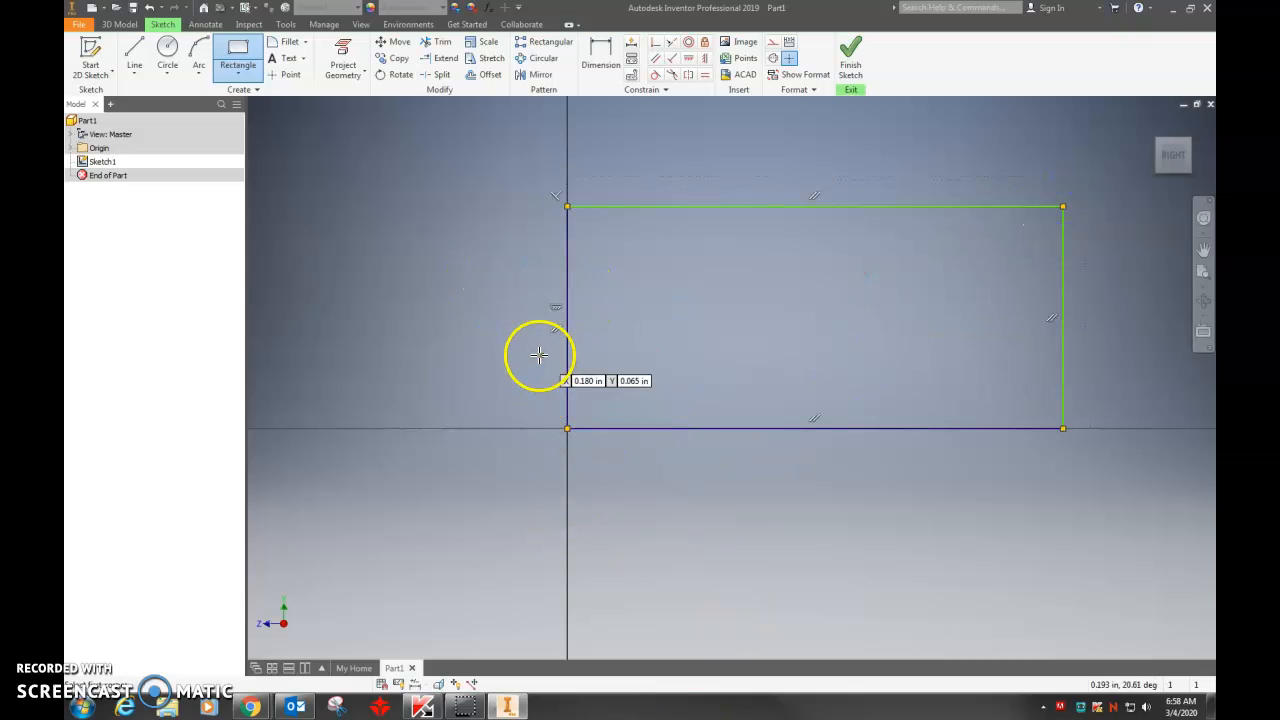
Dimension the rectangle's upper edge and set its length to 1.25 in.
{"action": "left_click", "coordinate": [600, 55]}
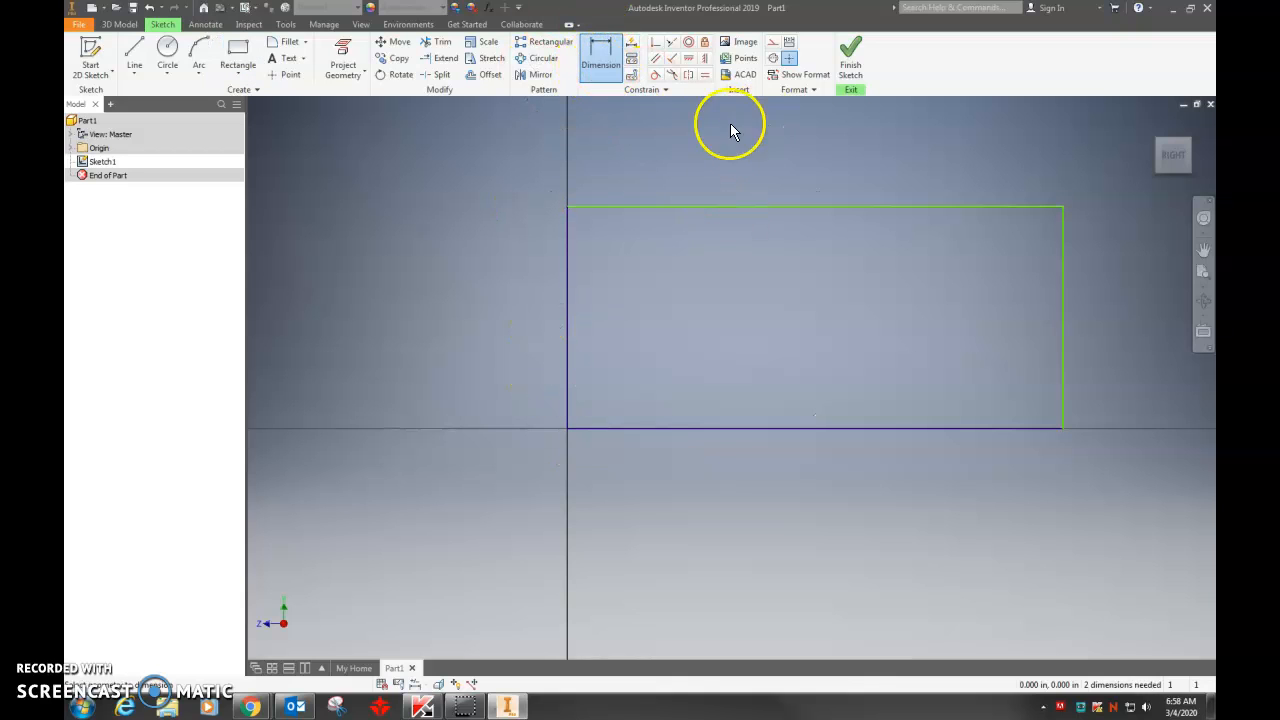
{"action": "left_click", "coordinate": [737, 206]}
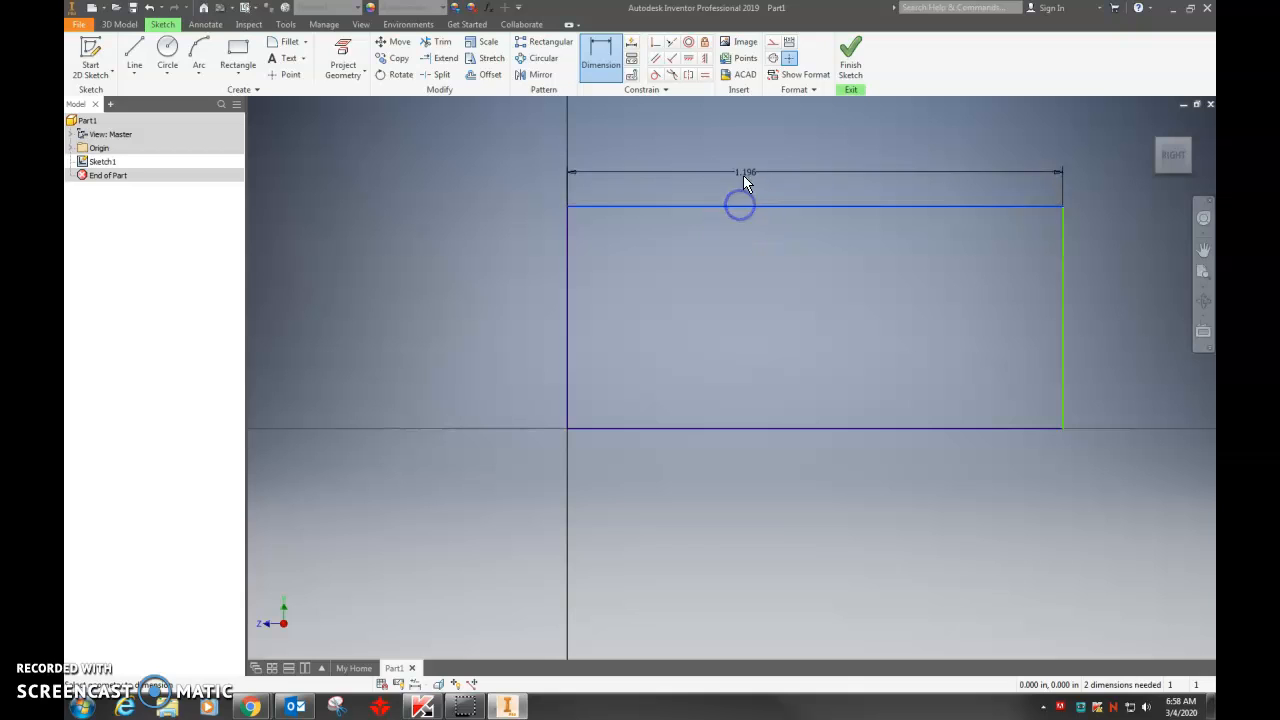
{"action": "left_click", "coordinate": [795, 152]}
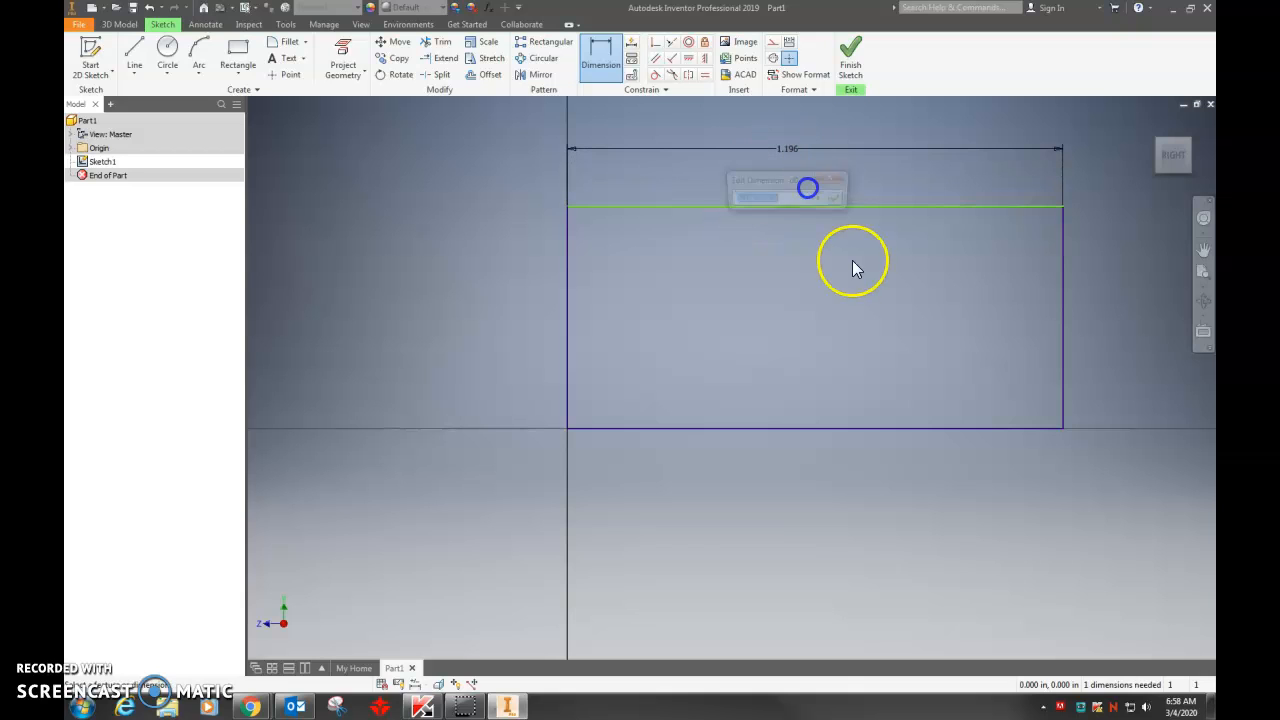
{"action": "left_click", "coordinate": [713, 298]}
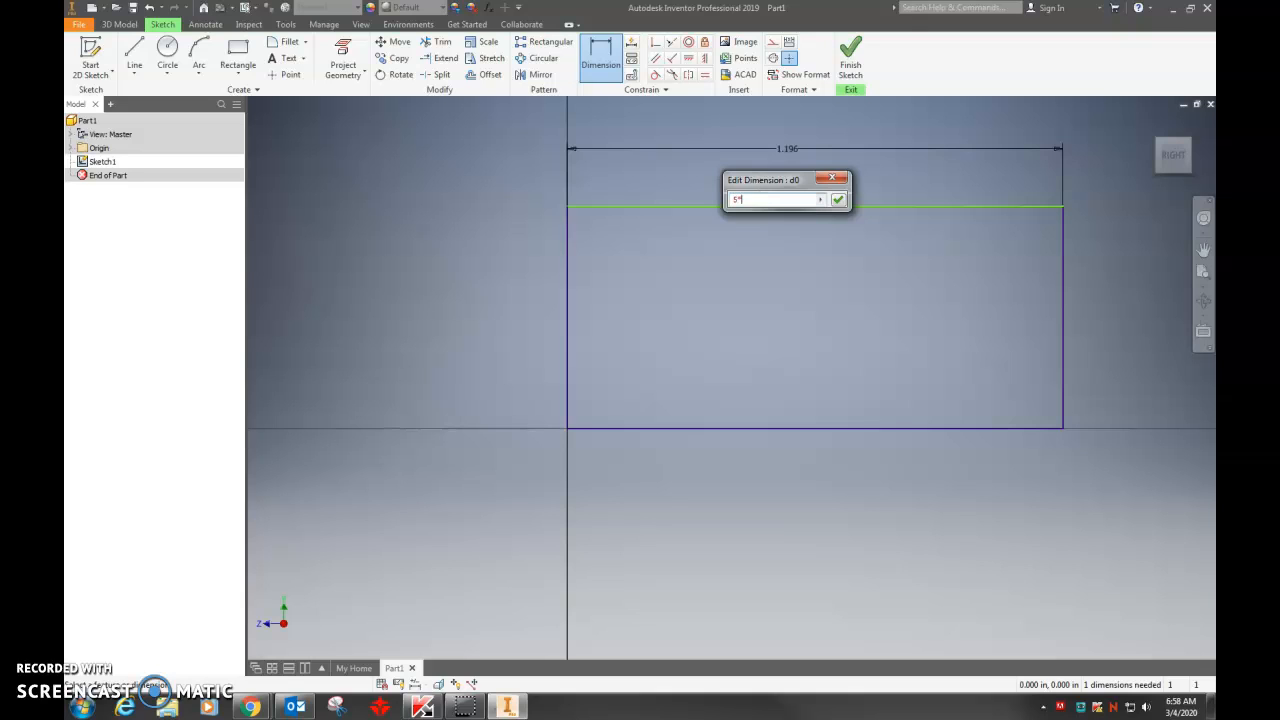
{"action": "key", "text": "Return"}
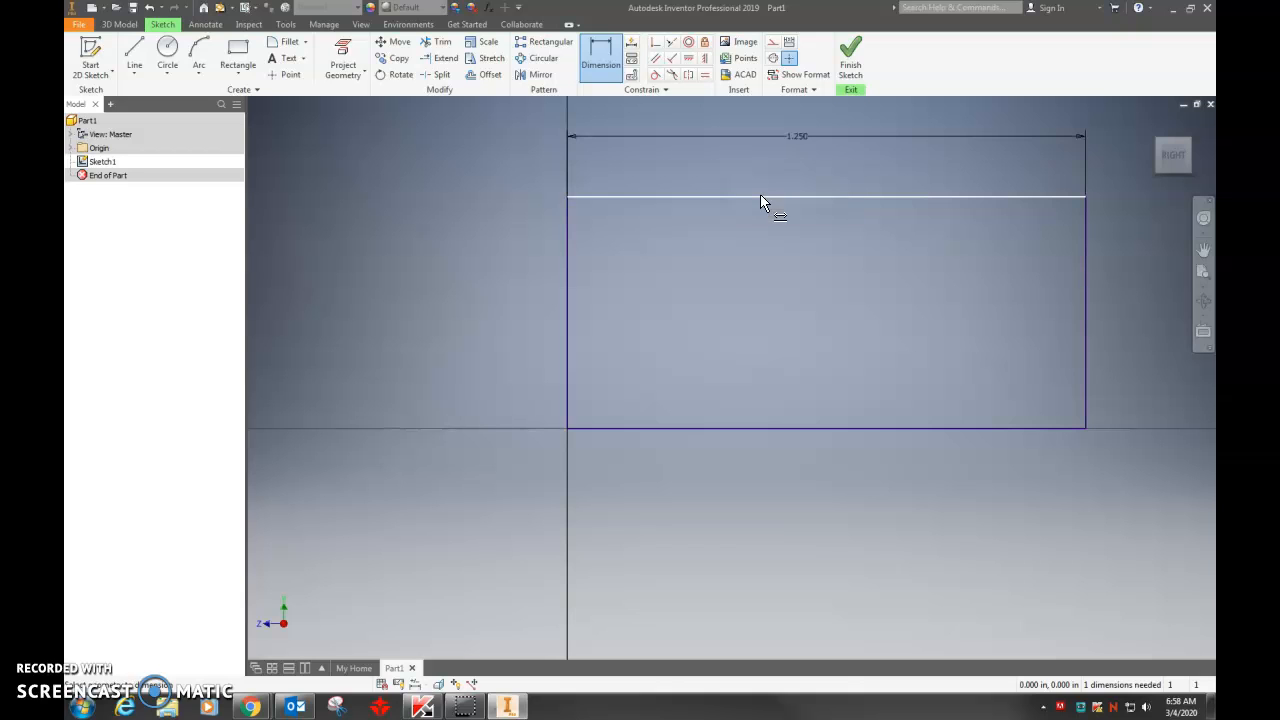
Dimension the distance between the rectangle's upper and lower edges as 1 in.
{"action": "middle_click_drag", "start_coordinate": [757, 354], "coordinate": [645, 370]}
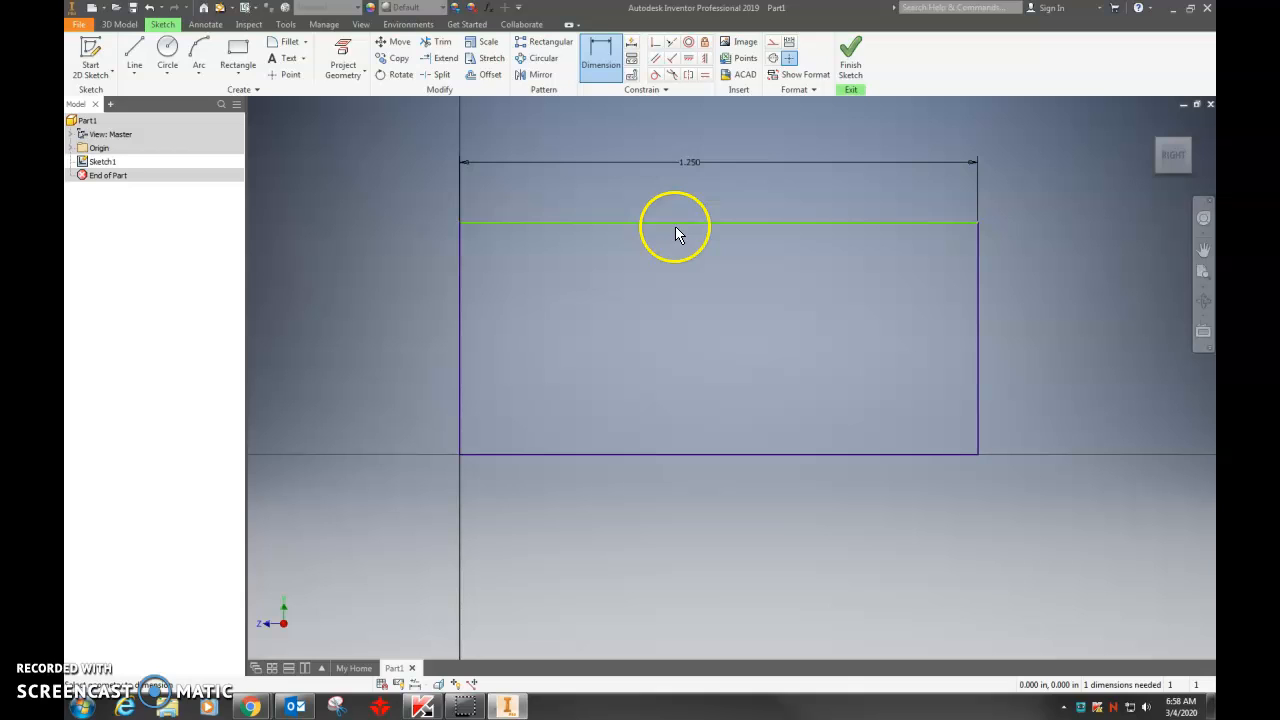
{"action": "left_click", "coordinate": [597, 52]}
{"action": "left_click", "coordinate": [723, 223]}
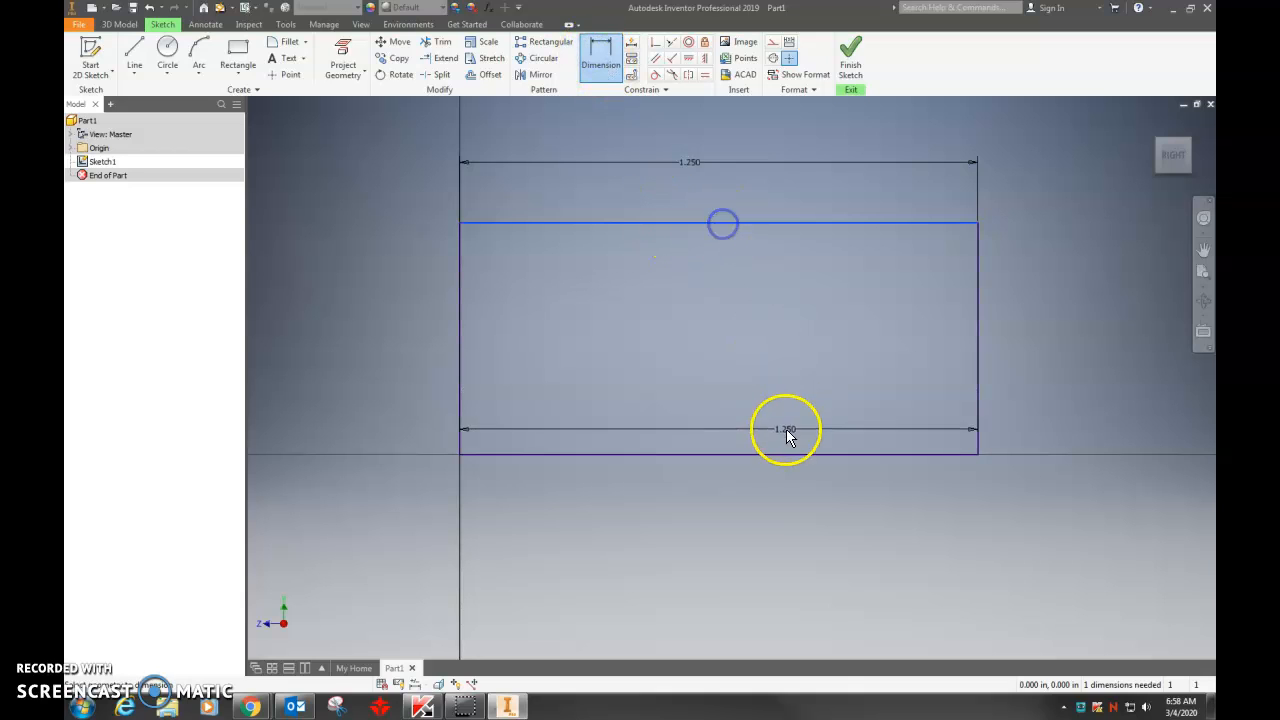
{"action": "left_click", "coordinate": [788, 456]}
{"action": "left_click", "coordinate": [1092, 369]}
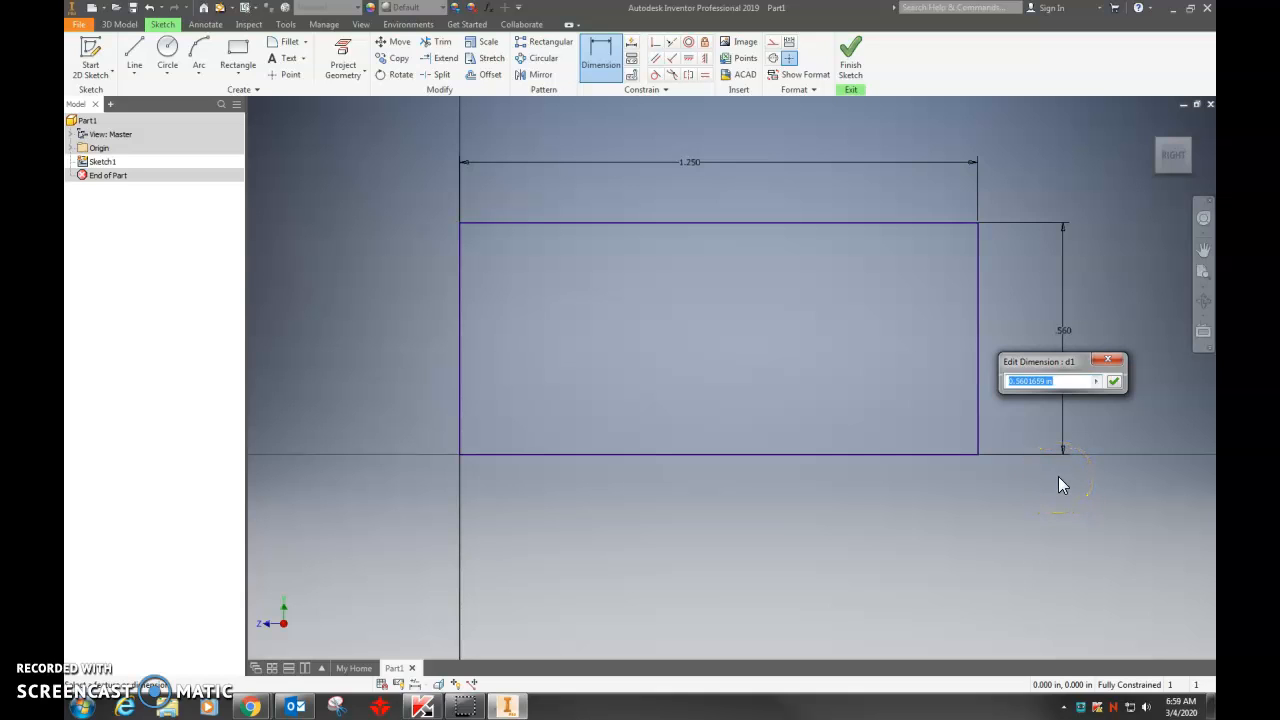
{"action": "type", "text": "1"}
{"action": "key", "text": "Return"}
Set the rectangle's height dimension to 0.75 in.
{"action": "scroll", "coordinate": [1058, 476], "scroll_direction": "down", "scroll_amount": 5}
{"action": "middle_click_drag", "start_coordinate": [1031, 480], "coordinate": [921, 475]}
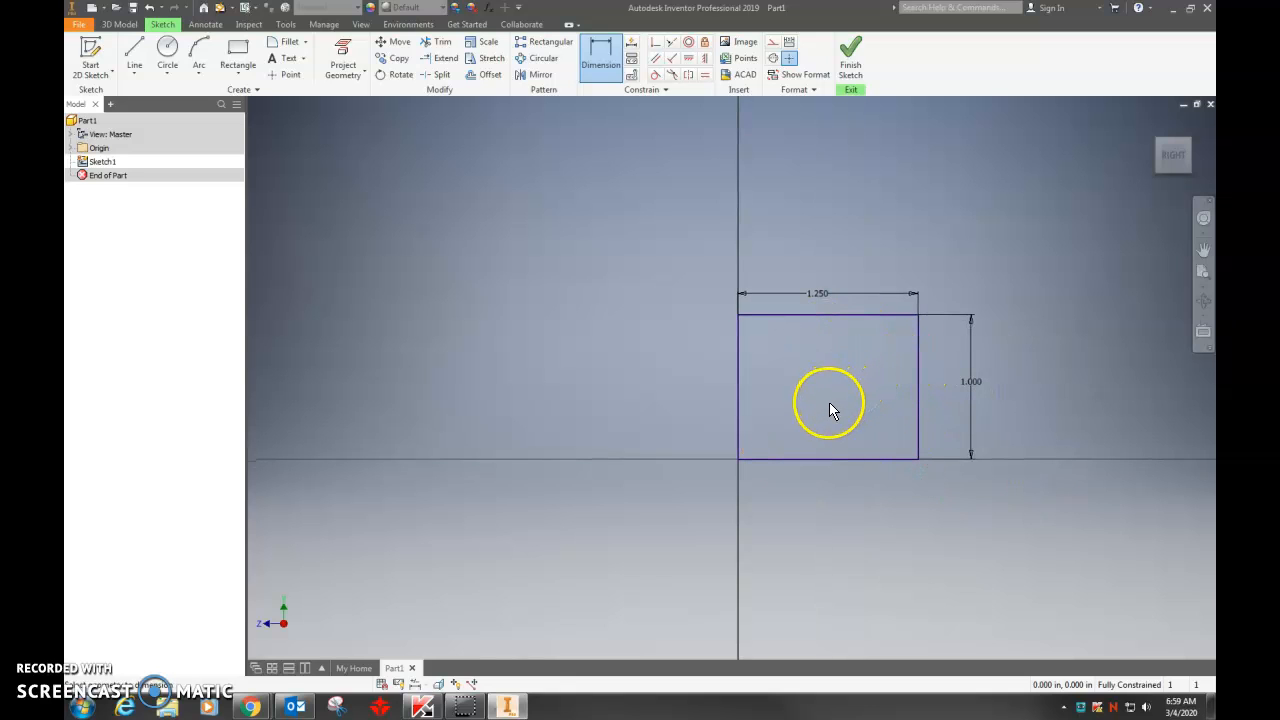
{"action": "left_click", "coordinate": [972, 382]}
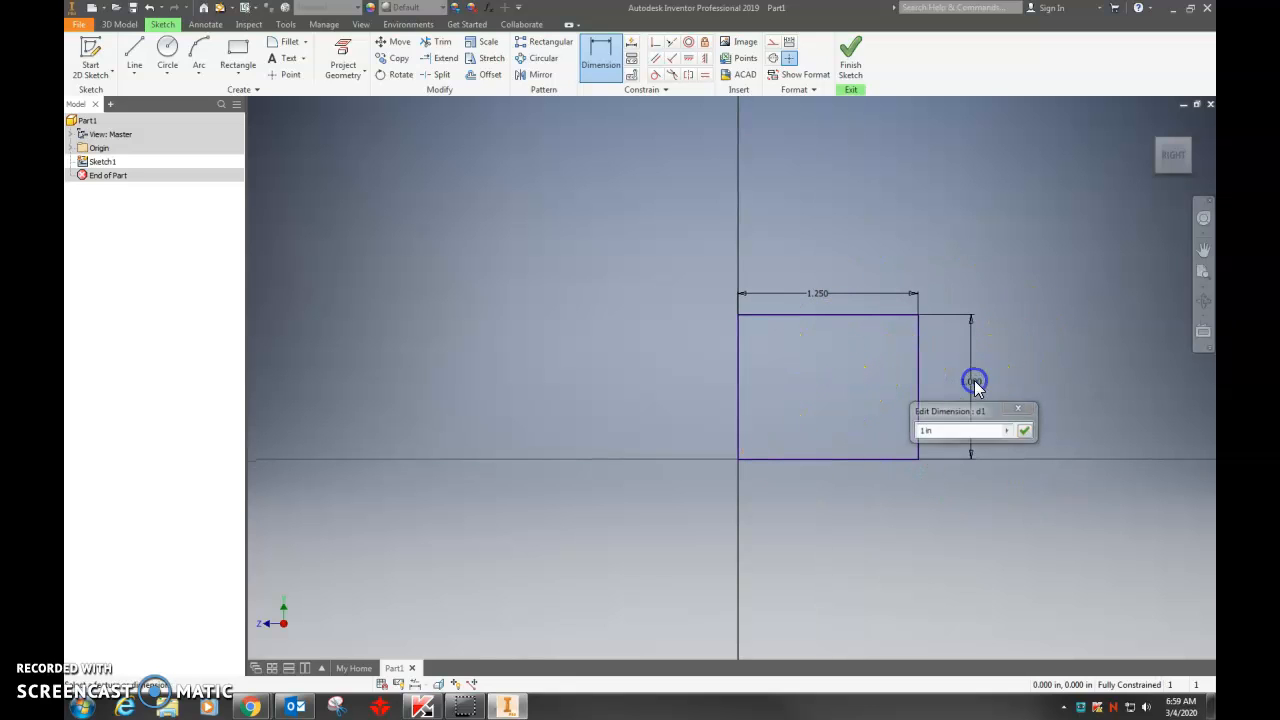
{"action": "double_click", "coordinate": [953, 430]}
{"action": "type", "text": ".75"}
{"action": "key", "text": "Return"}
Finish the sketch and extrude the rectangle 0.25 in into a solid block.
{"action": "left_click", "coordinate": [851, 60]}
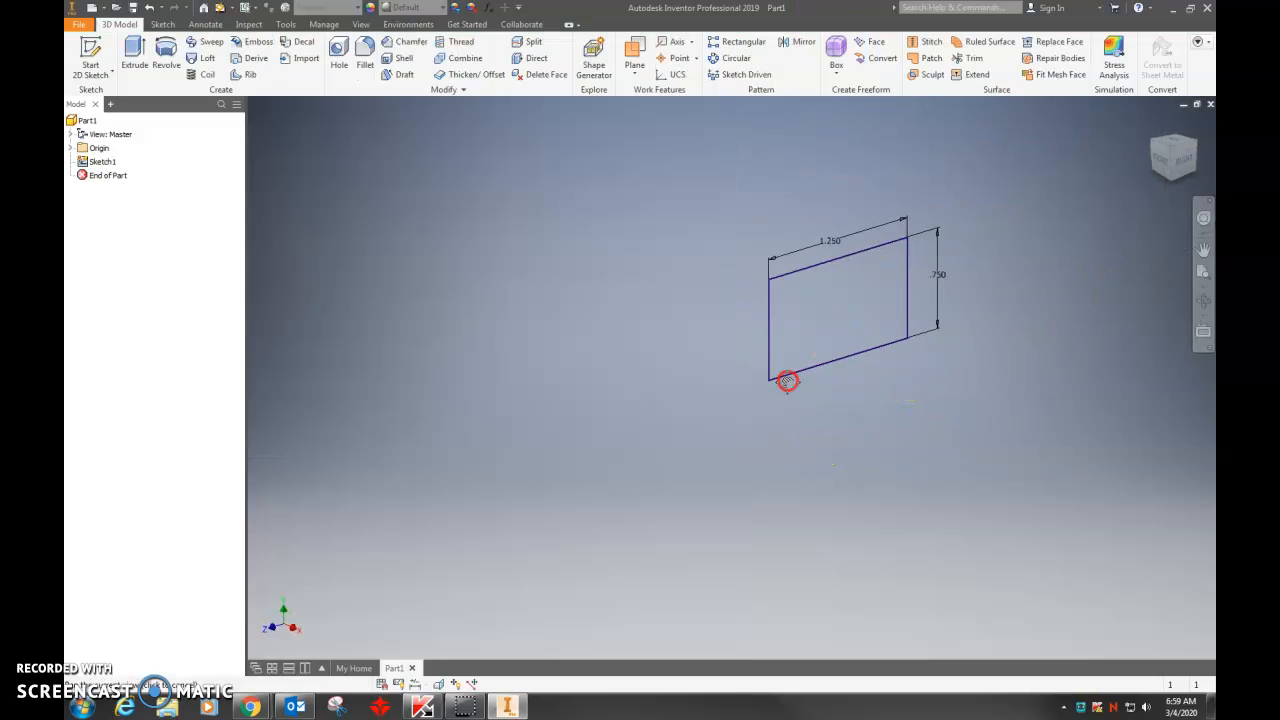
{"action": "left_click", "coordinate": [136, 55]}
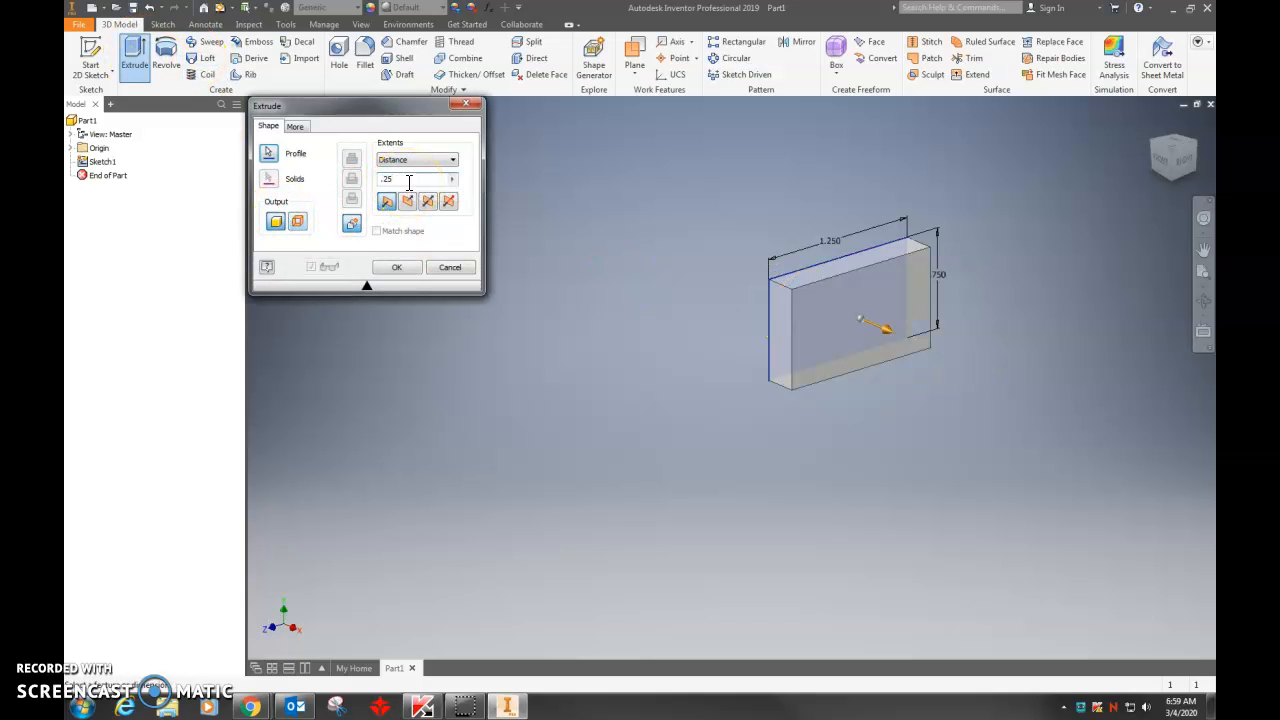
{"action": "left_click", "coordinate": [399, 270]}
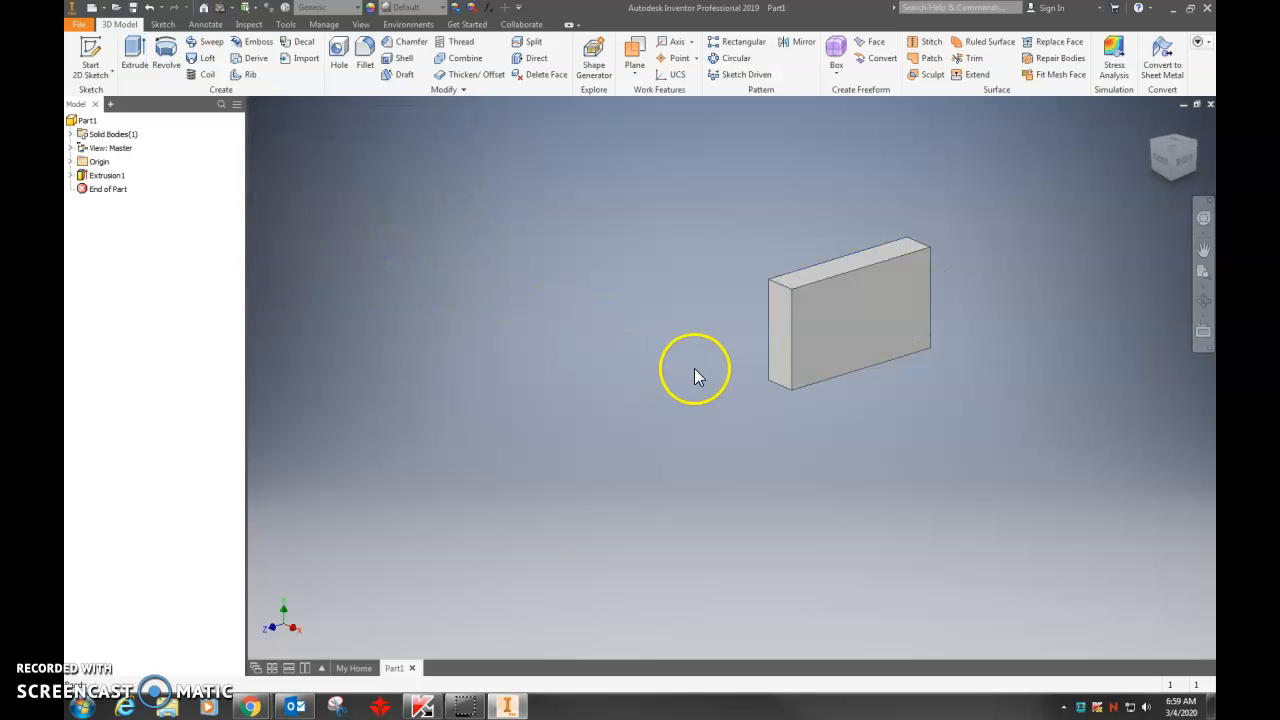
Reopen the extrusion's sketch and its feature settings for review, closing each without edits.
{"action": "middle_click_drag", "start_coordinate": [831, 457], "coordinate": [749, 466]}
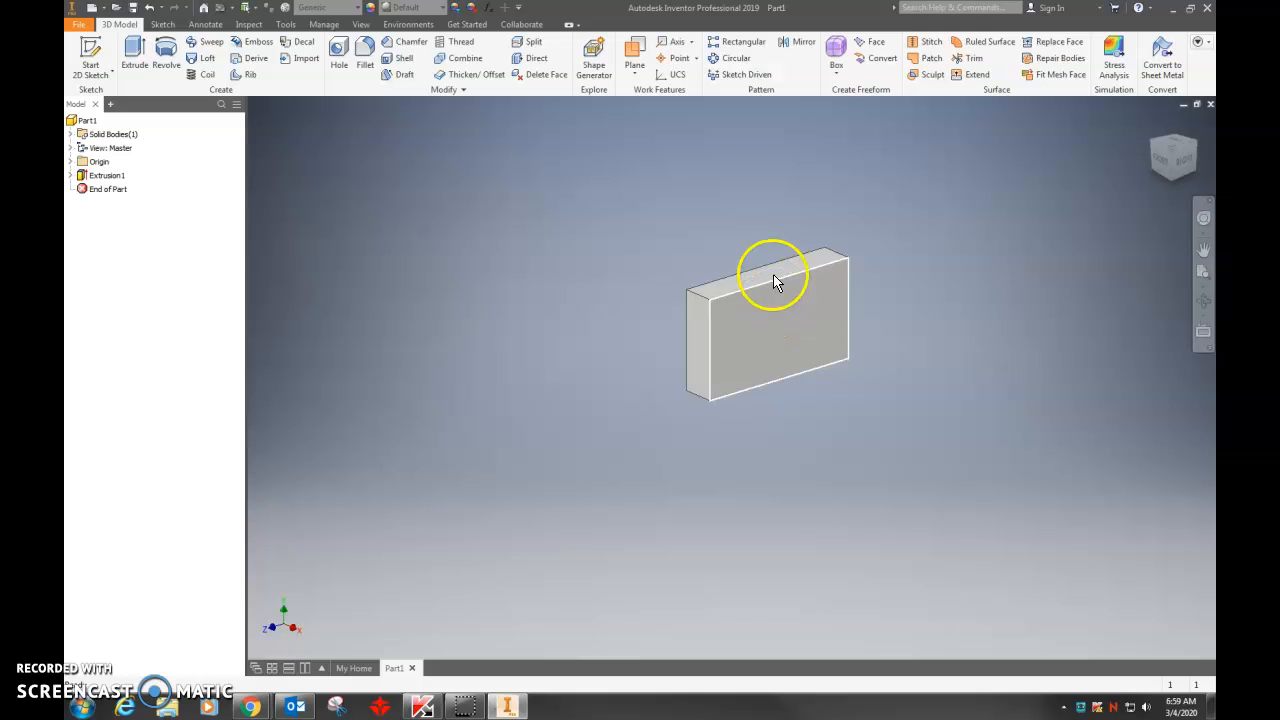
{"action": "right_click", "coordinate": [86, 179]}
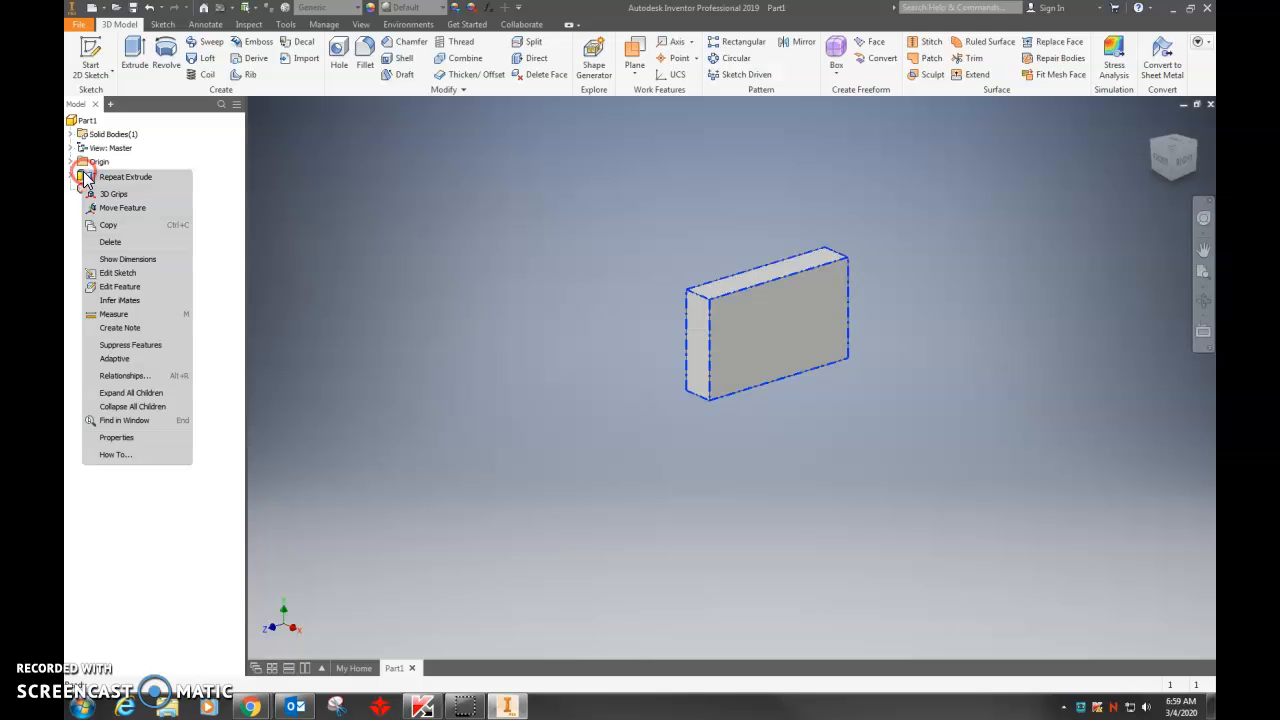
{"action": "left_click", "coordinate": [112, 272]}
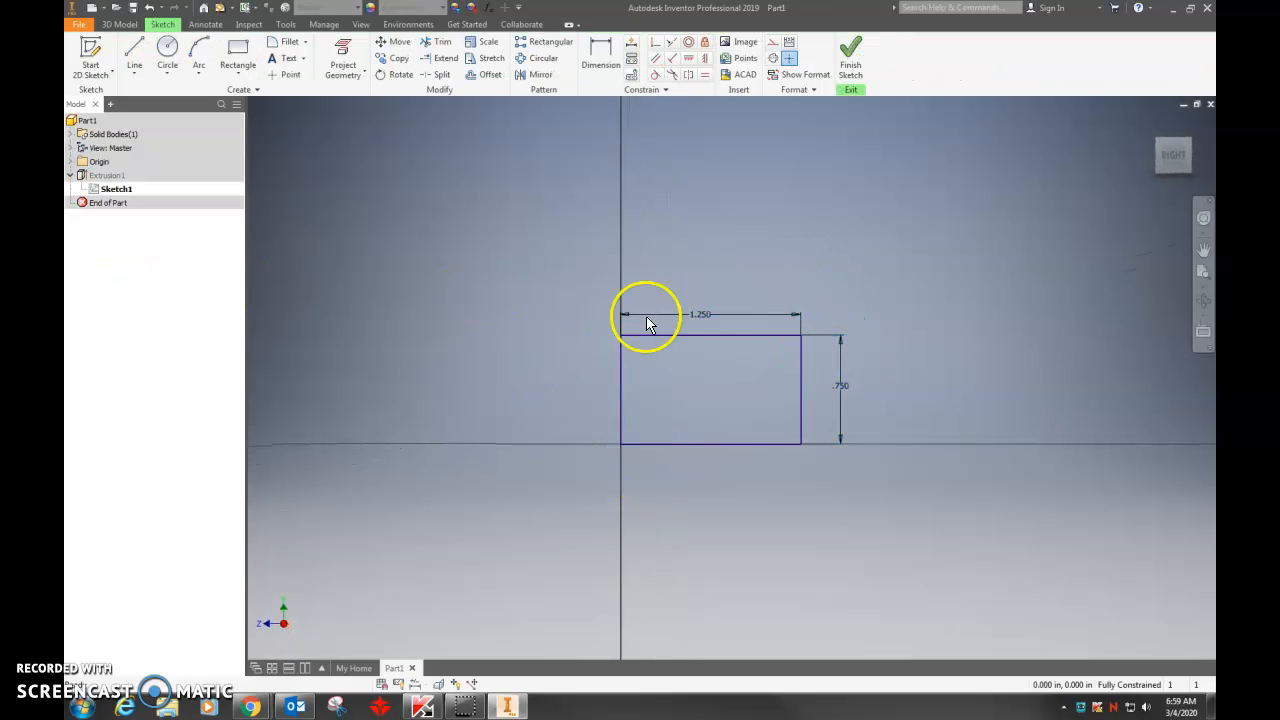
{"action": "left_click", "coordinate": [849, 56]}
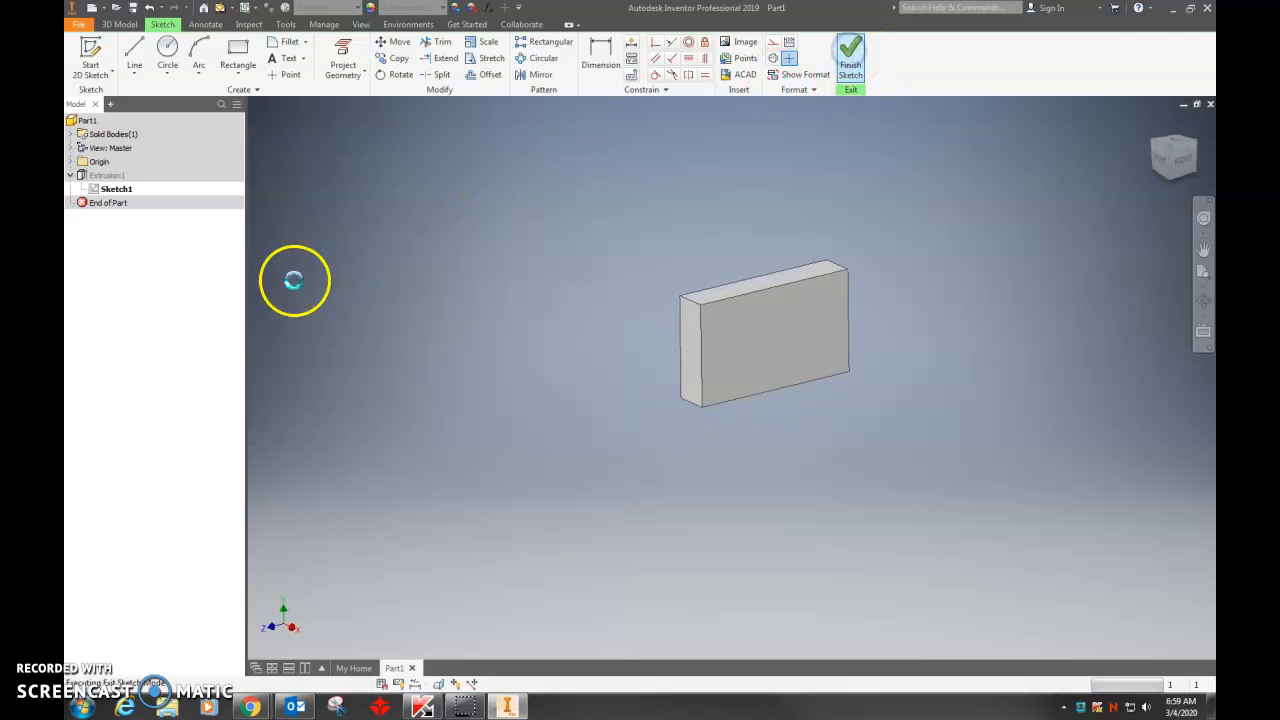
{"action": "right_click", "coordinate": [83, 180]}
{"action": "left_click", "coordinate": [123, 291]}
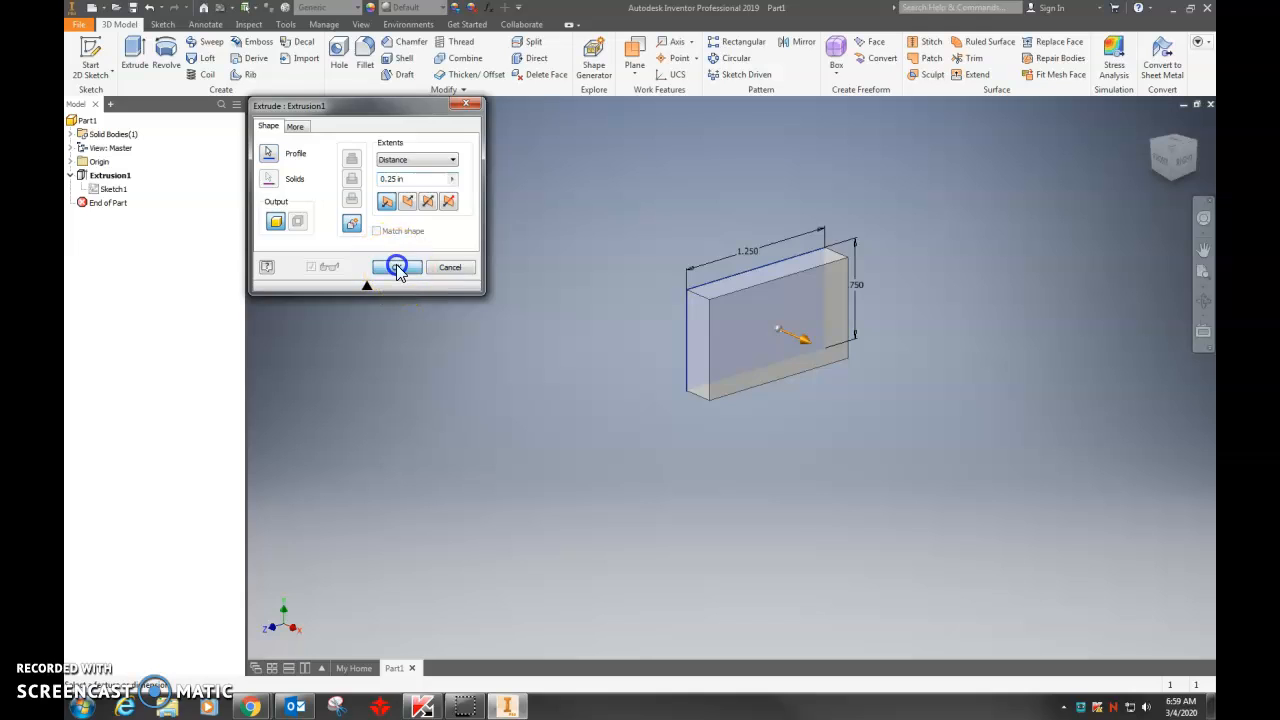
{"action": "left_click", "coordinate": [397, 268]}
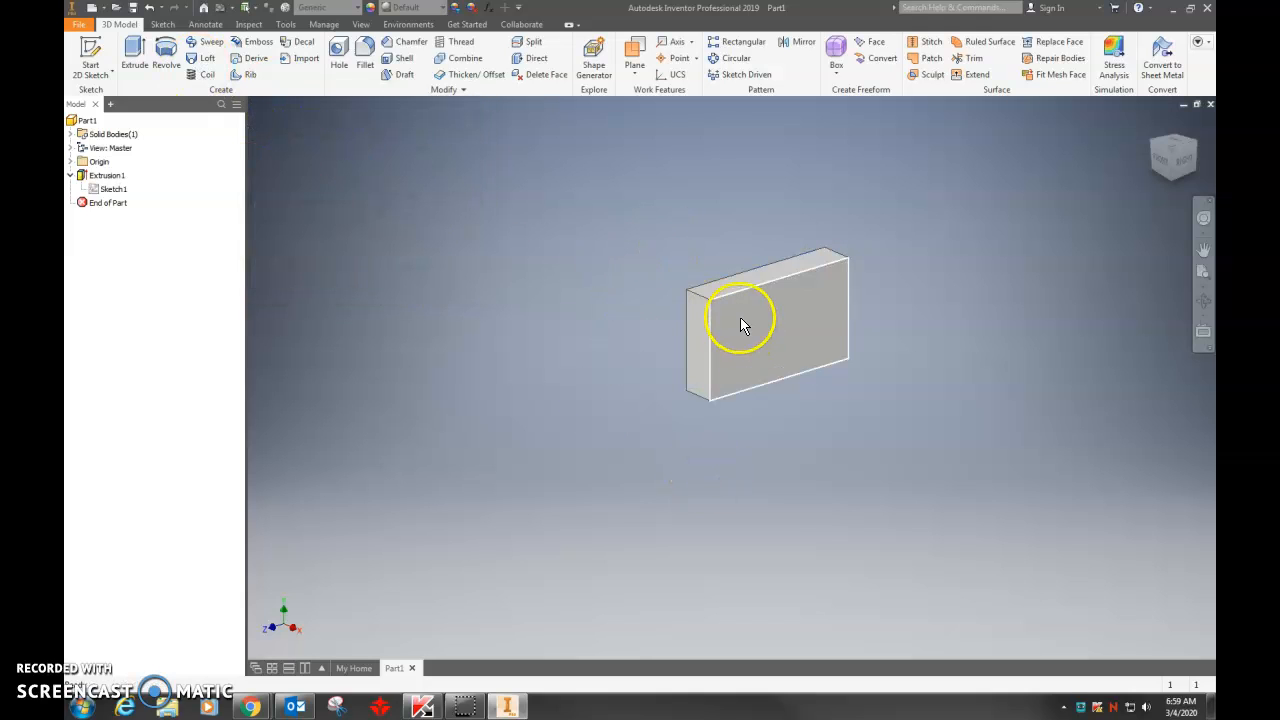
On the block's large front face, sketch two connected lines outlining a notch about 0.33 in wide in the upper-left corner.
{"action": "left_click", "coordinate": [90, 52]}
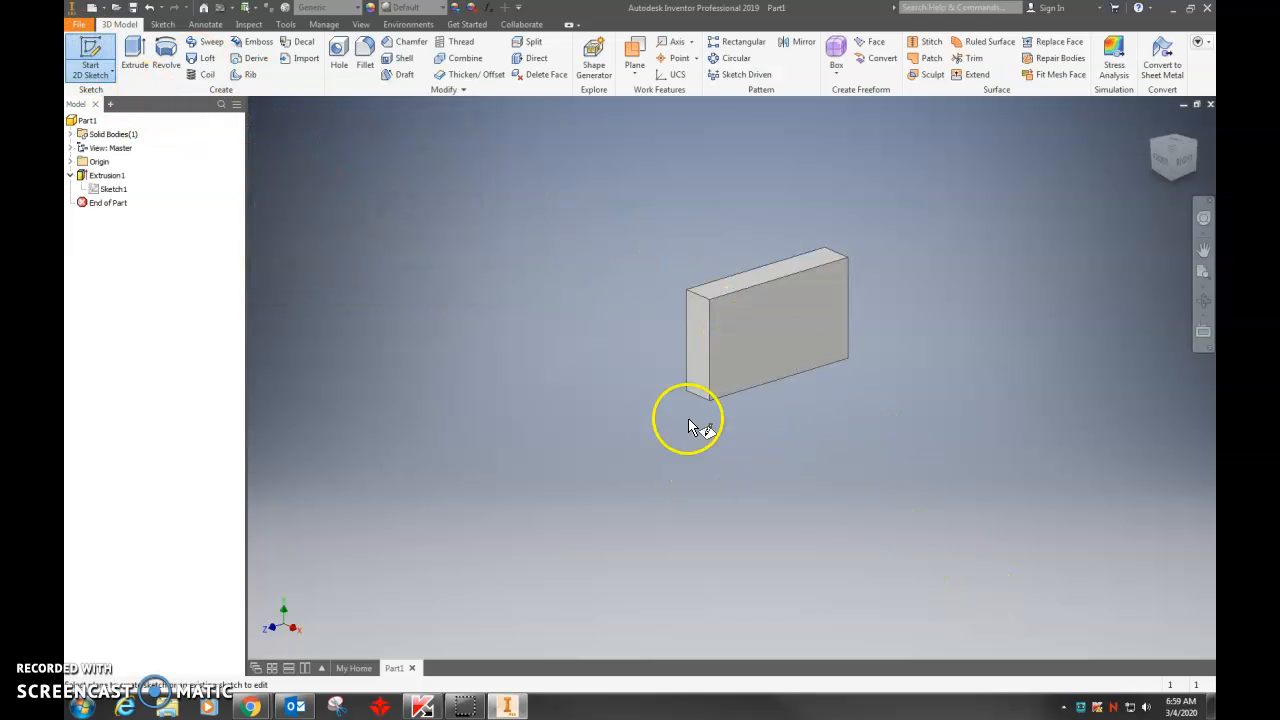
{"action": "left_click", "coordinate": [765, 322]}
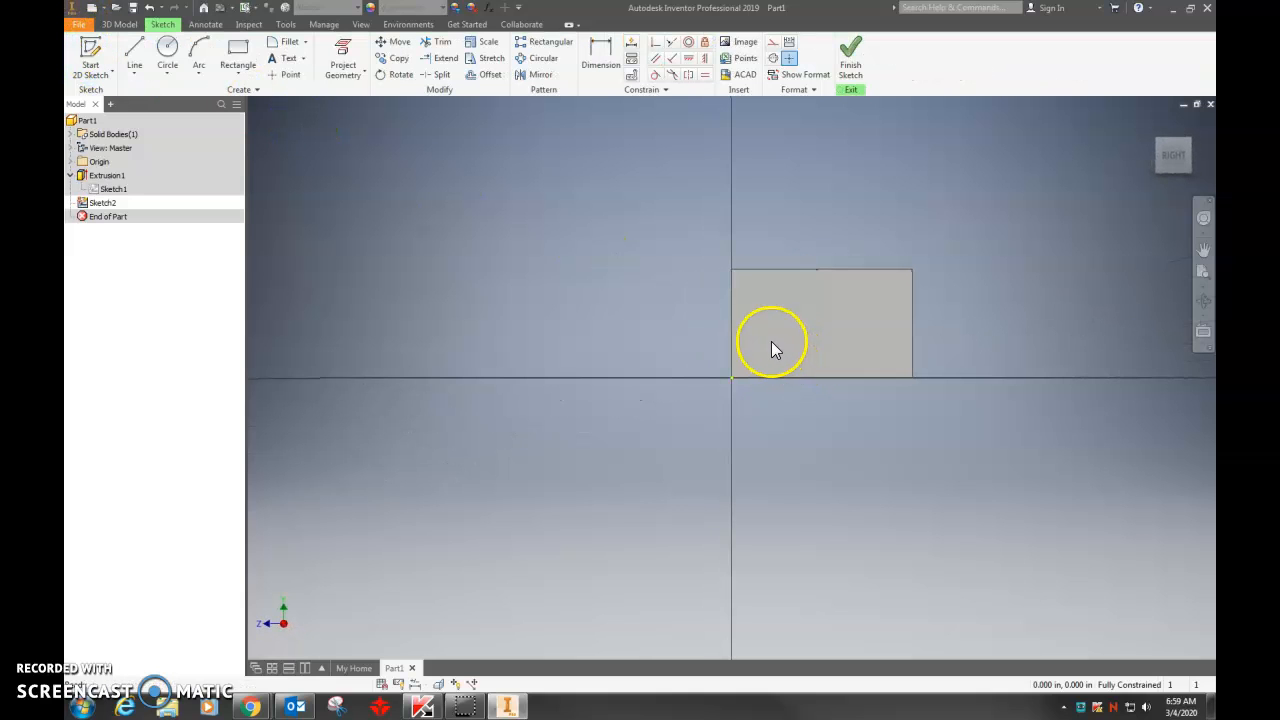
{"action": "left_click", "coordinate": [134, 52]}
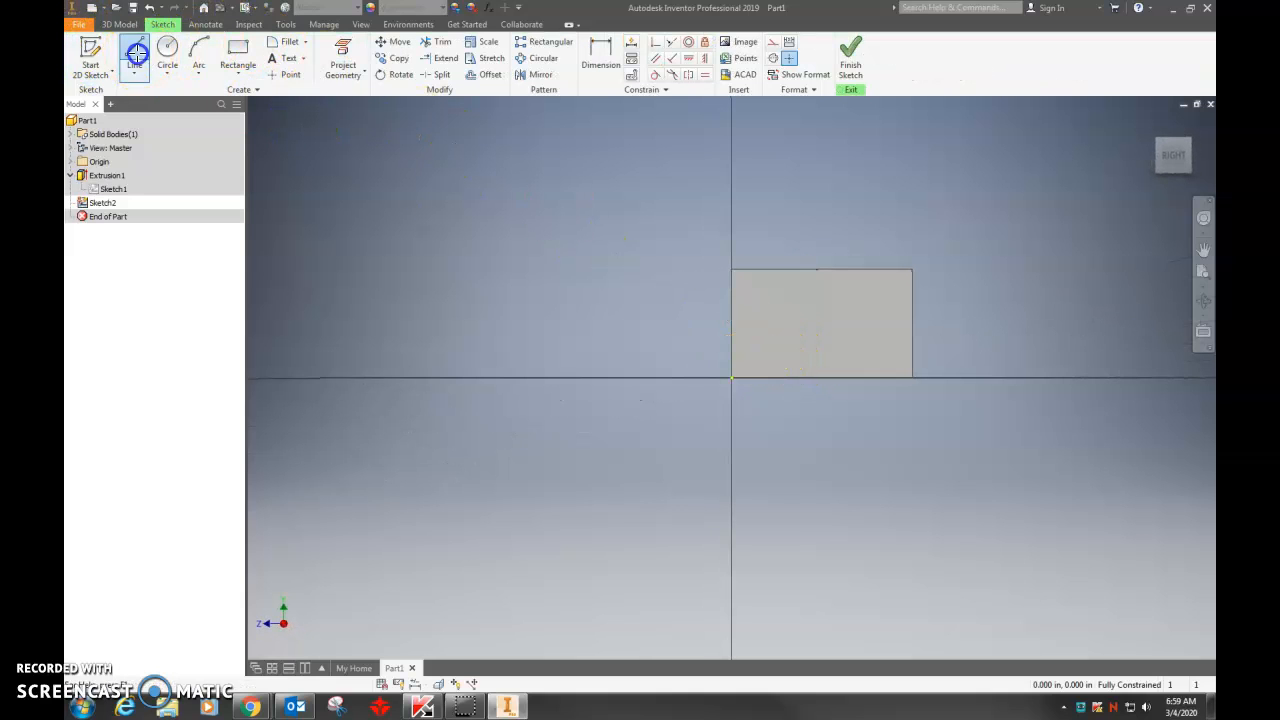
{"action": "left_click", "coordinate": [733, 301]}
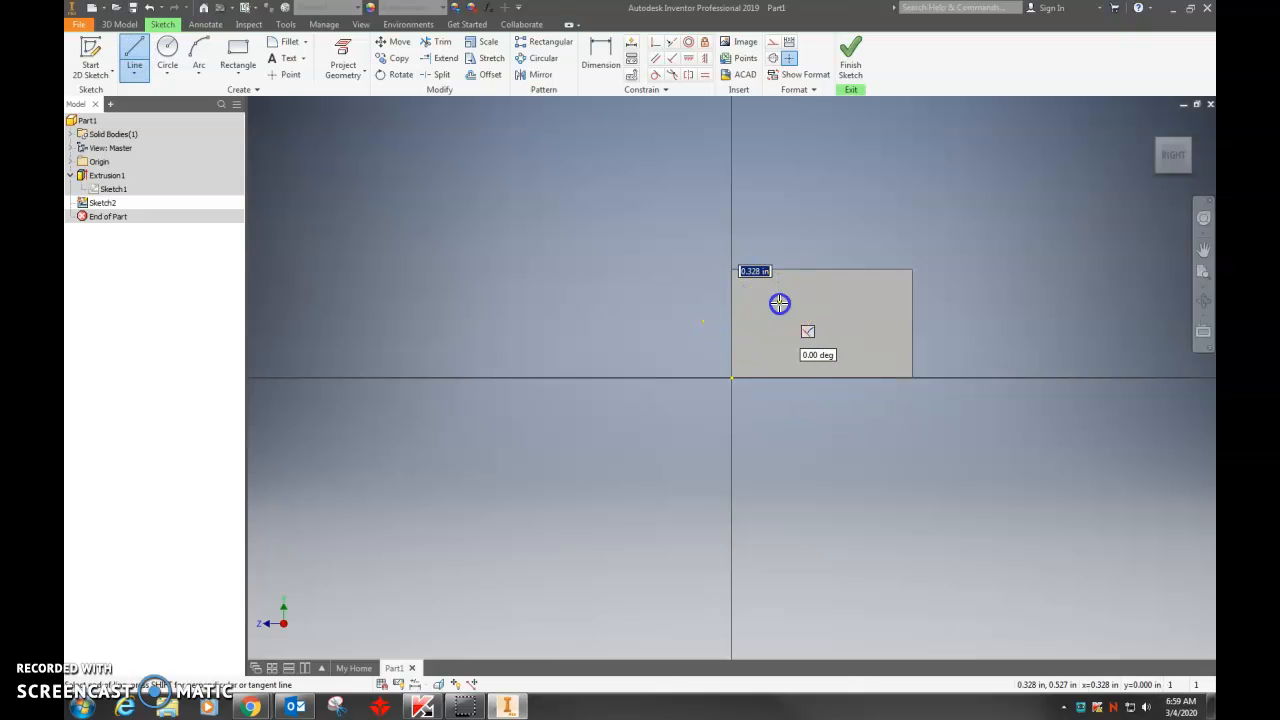
{"action": "left_click", "coordinate": [779, 301]}
{"action": "right_click", "coordinate": [735, 470]}
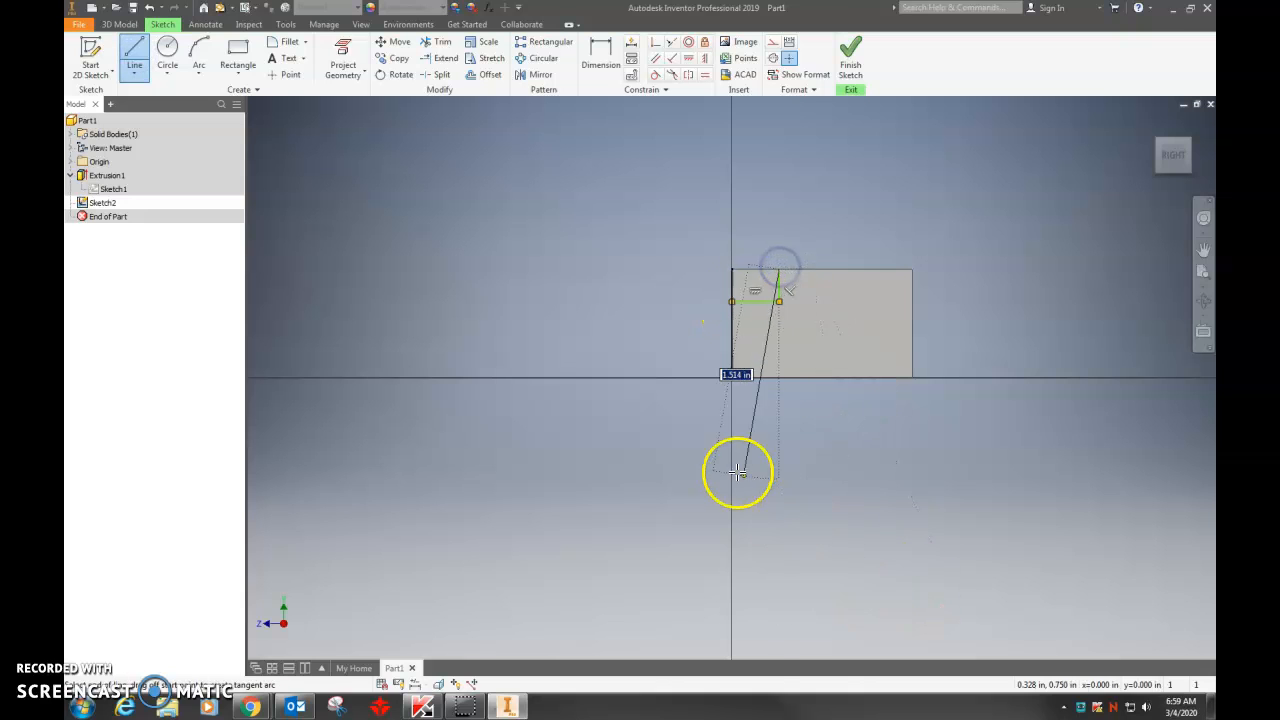
{"action": "left_click", "coordinate": [785, 471]}
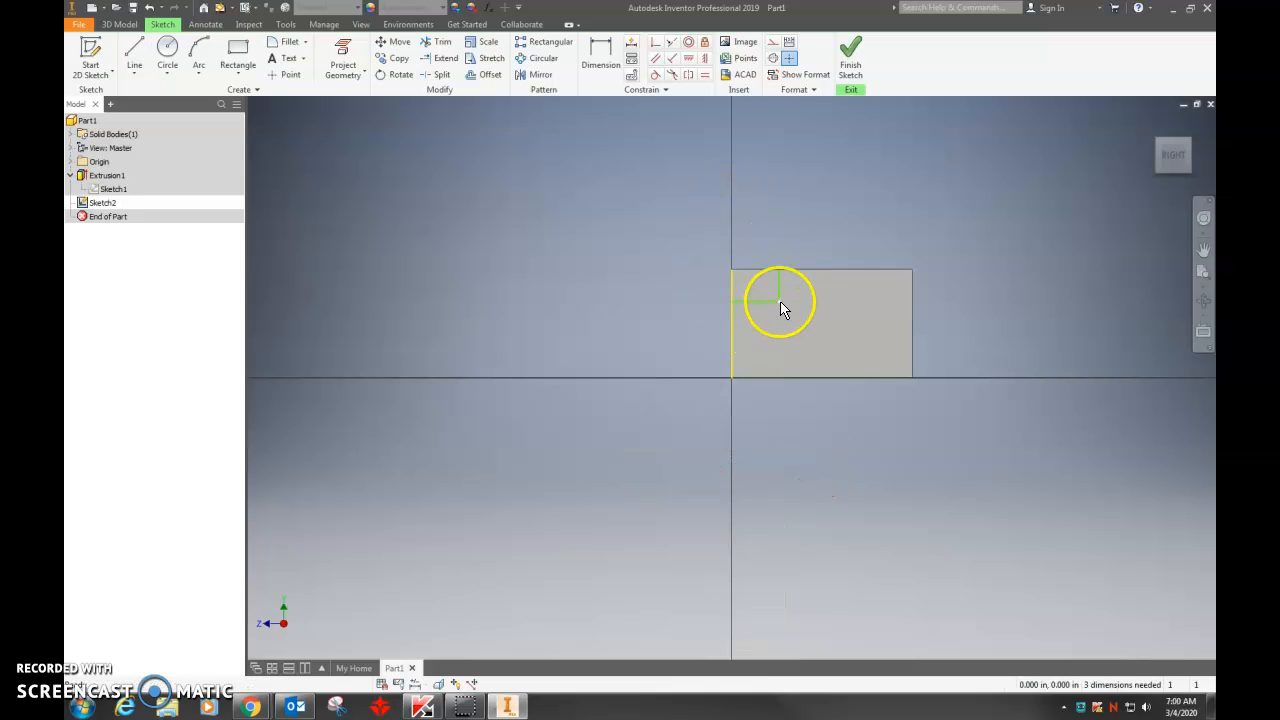
Dimension the notch's horizontal line 0.25 in below the block's upper edge.
{"action": "left_click", "coordinate": [608, 50]}
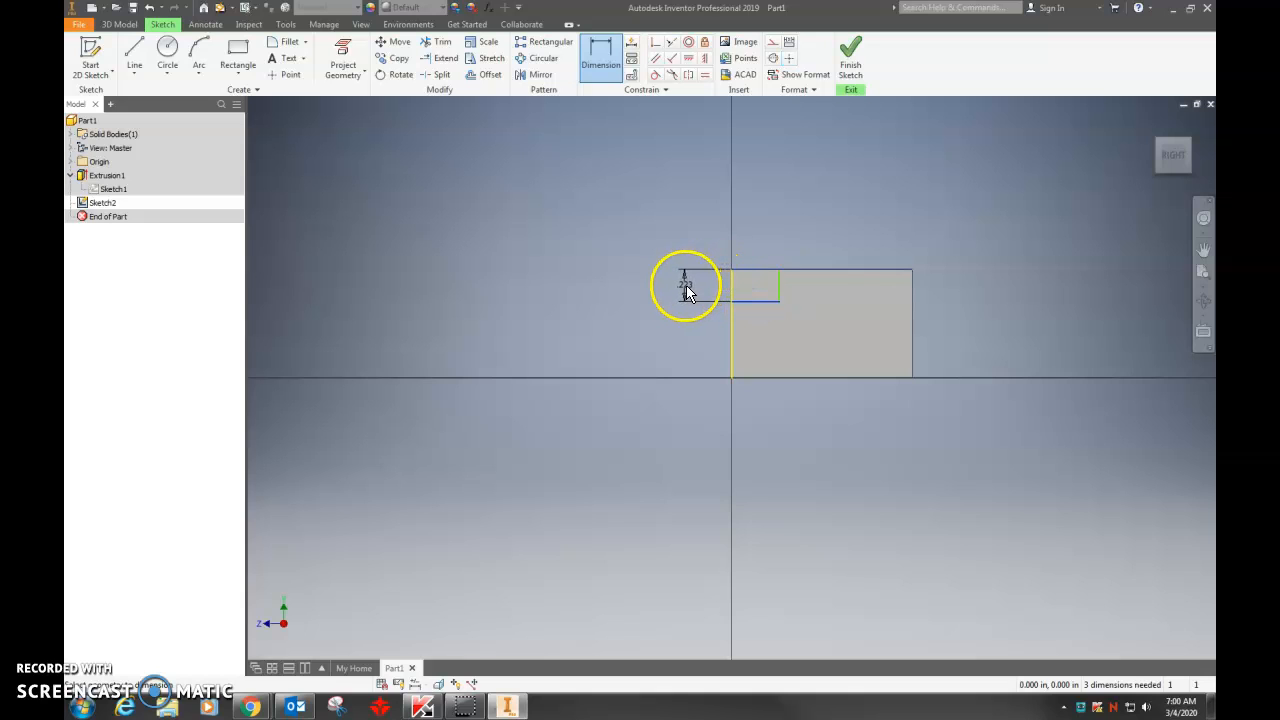
{"action": "left_click", "coordinate": [681, 285]}
{"action": "type", "text": ".25"}
{"action": "key", "text": "Return"}
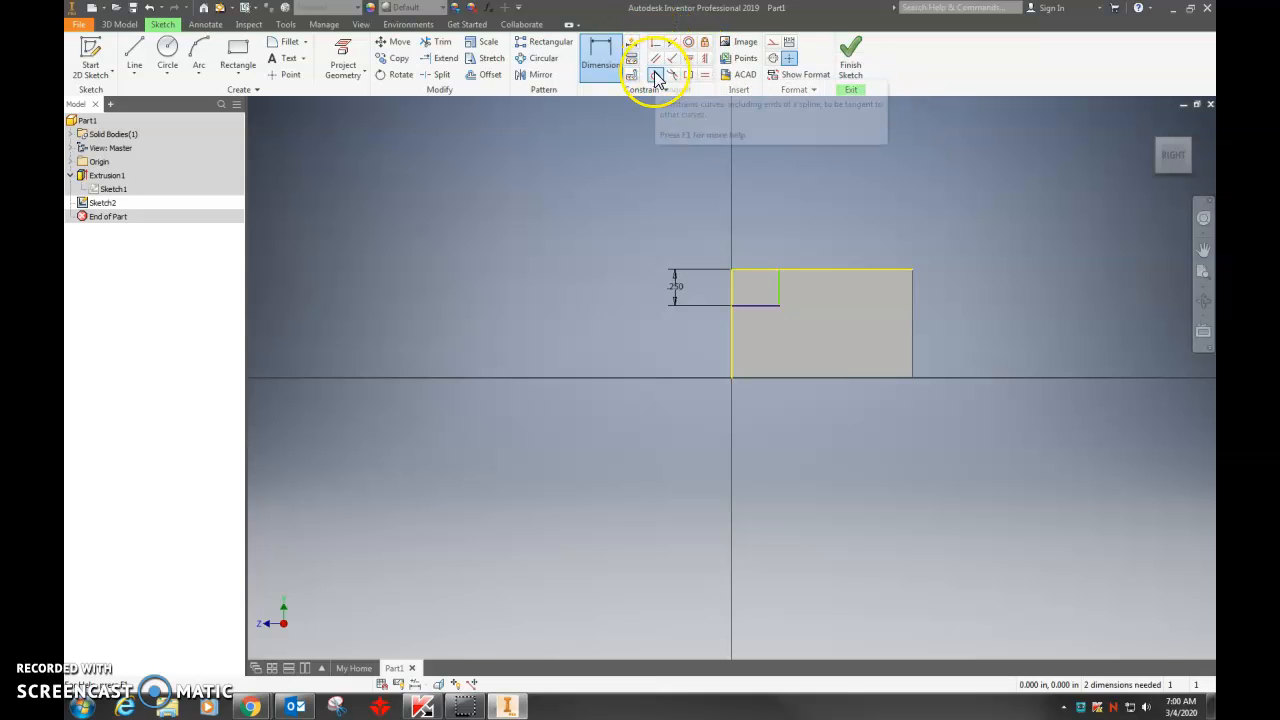
Apply an Equal constraint between the notch's horizontal and vertical lines.
{"action": "left_click", "coordinate": [705, 75]}
{"action": "left_click", "coordinate": [787, 303]}
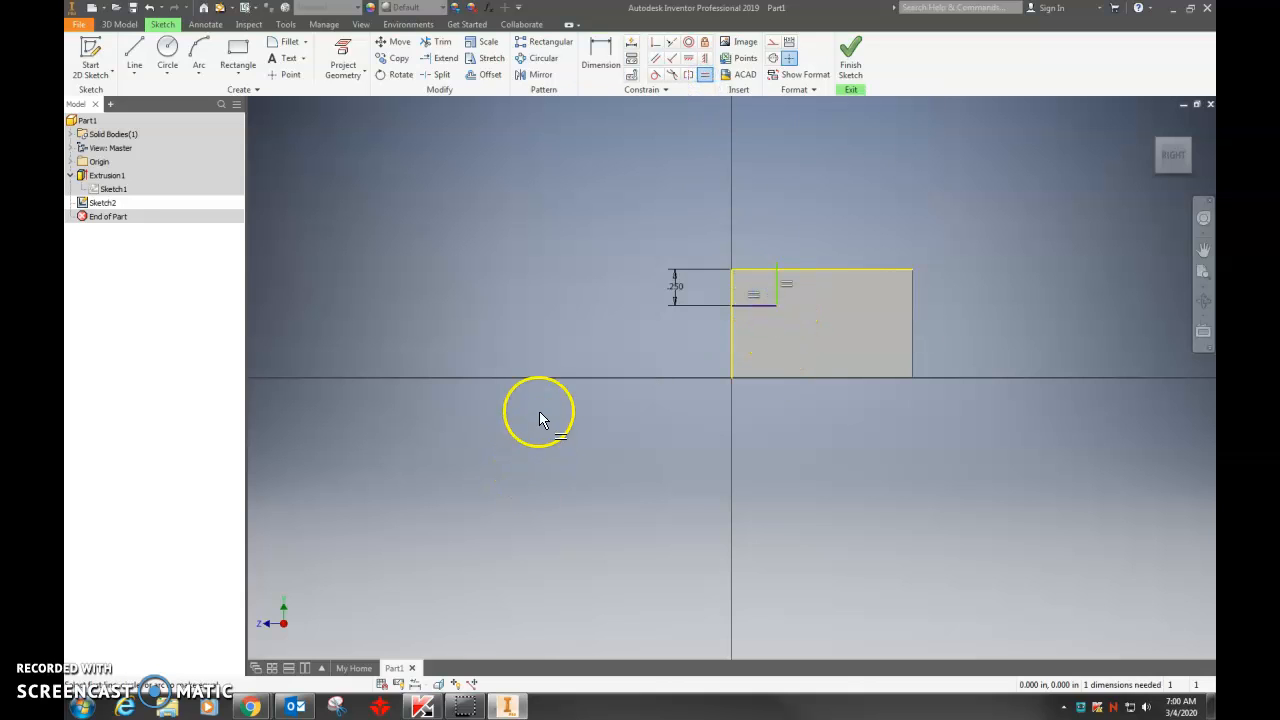
{"action": "scroll", "coordinate": [791, 254], "scroll_direction": "up", "scroll_amount": 5}
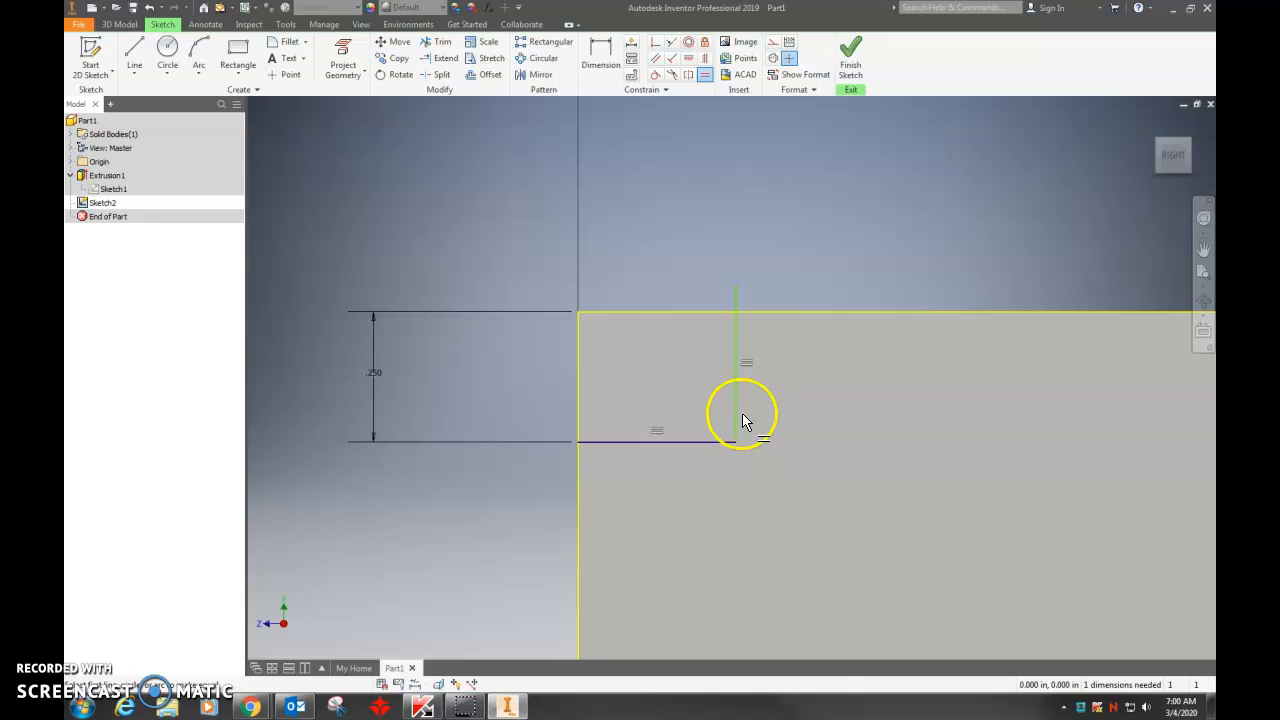
Trim the notch's vertical line back to the block's upper edge.
{"action": "scroll", "coordinate": [742, 414], "scroll_direction": "down", "scroll_amount": 2}
{"action": "middle_click_drag", "start_coordinate": [744, 341], "coordinate": [695, 279]}
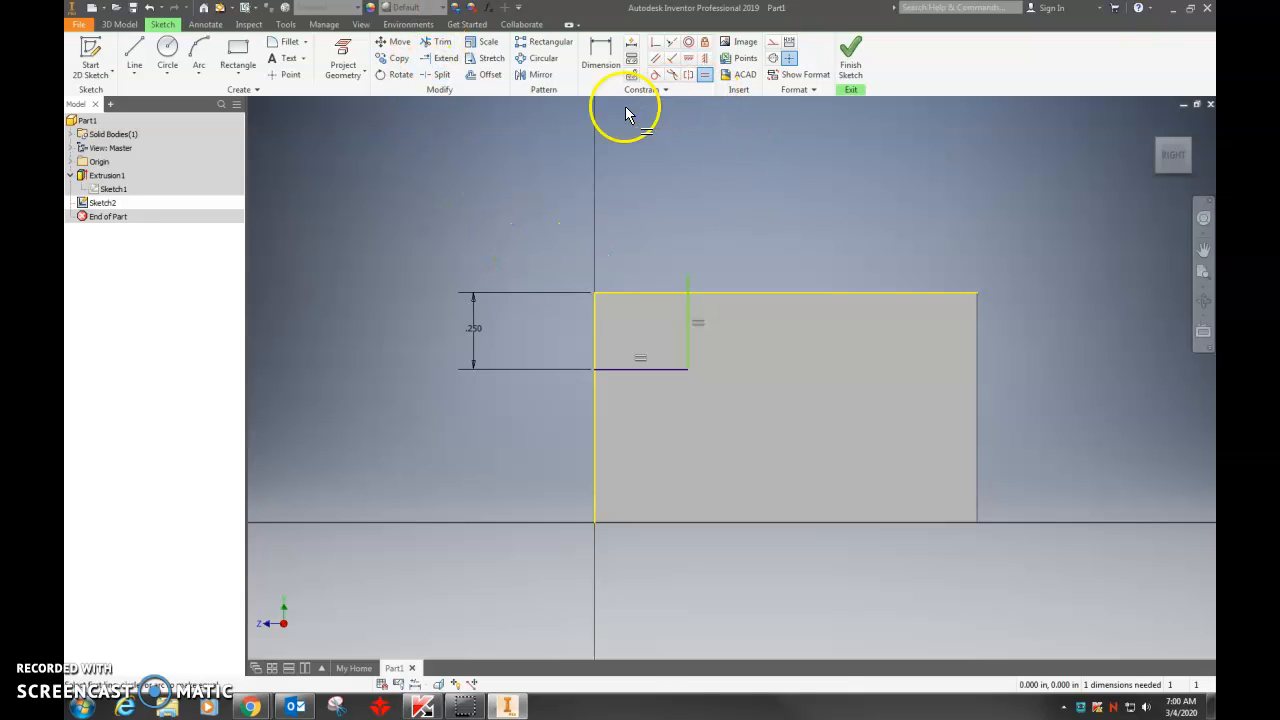
{"action": "left_click", "coordinate": [440, 42]}
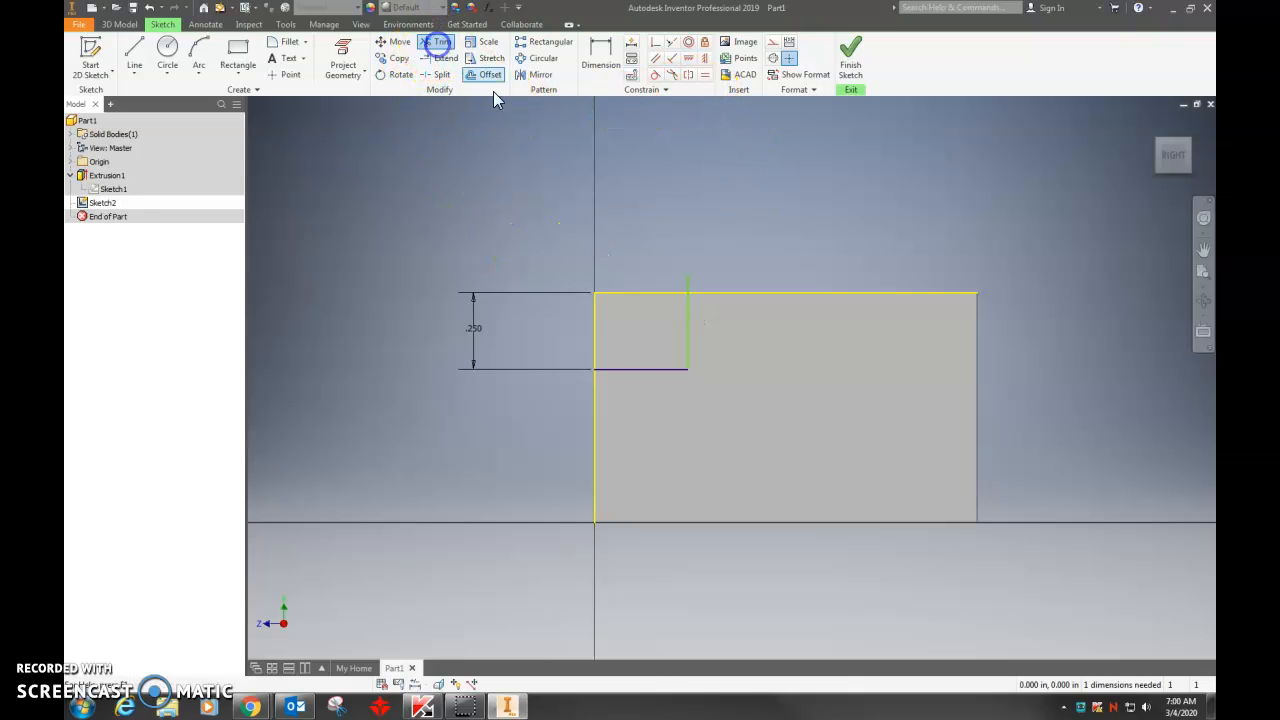
{"action": "left_click", "coordinate": [689, 290]}
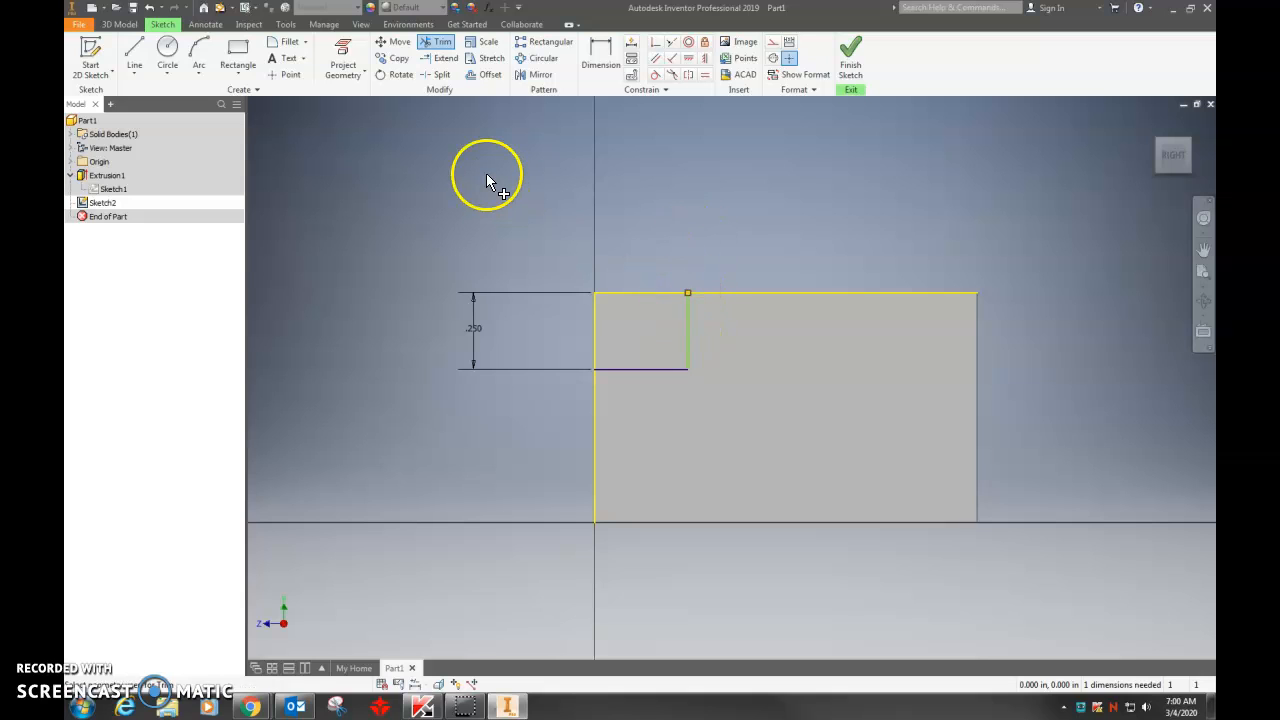
{"action": "key", "text": "Escape"}
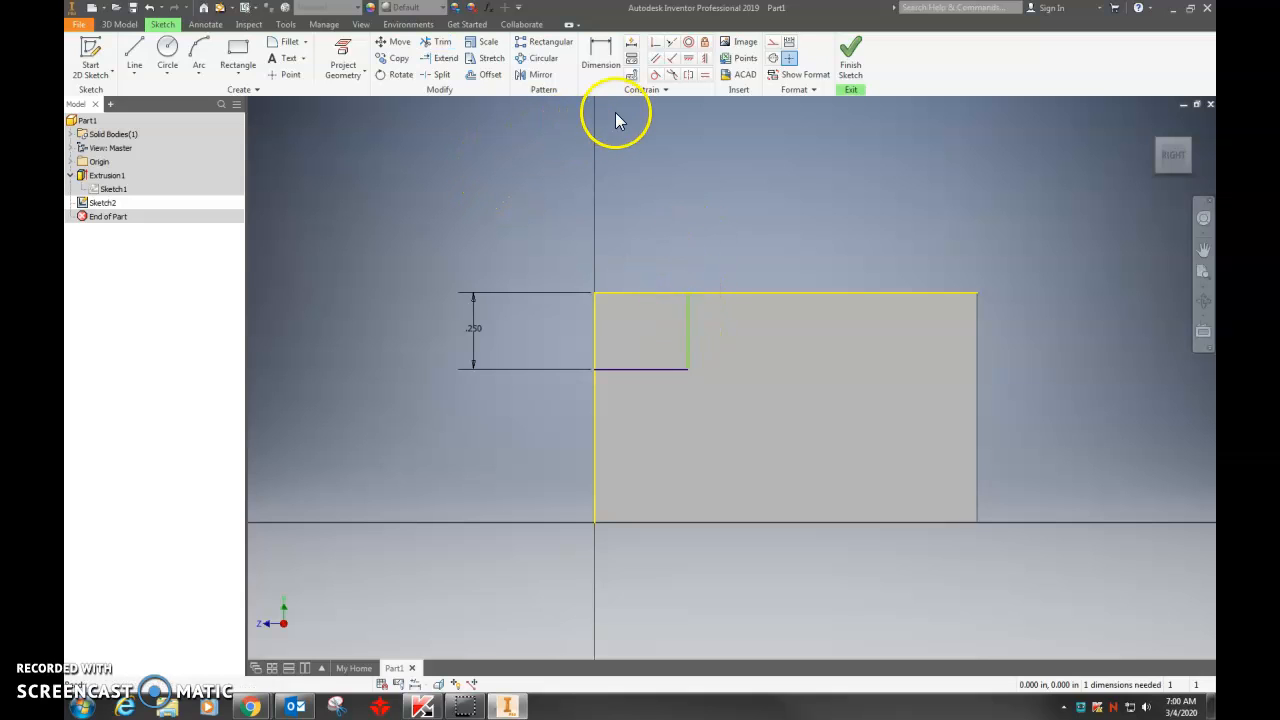
Apply a Coincident constraint between the vertical line's upper endpoint and the block's upper edge.
{"action": "left_click", "coordinate": [660, 41]}
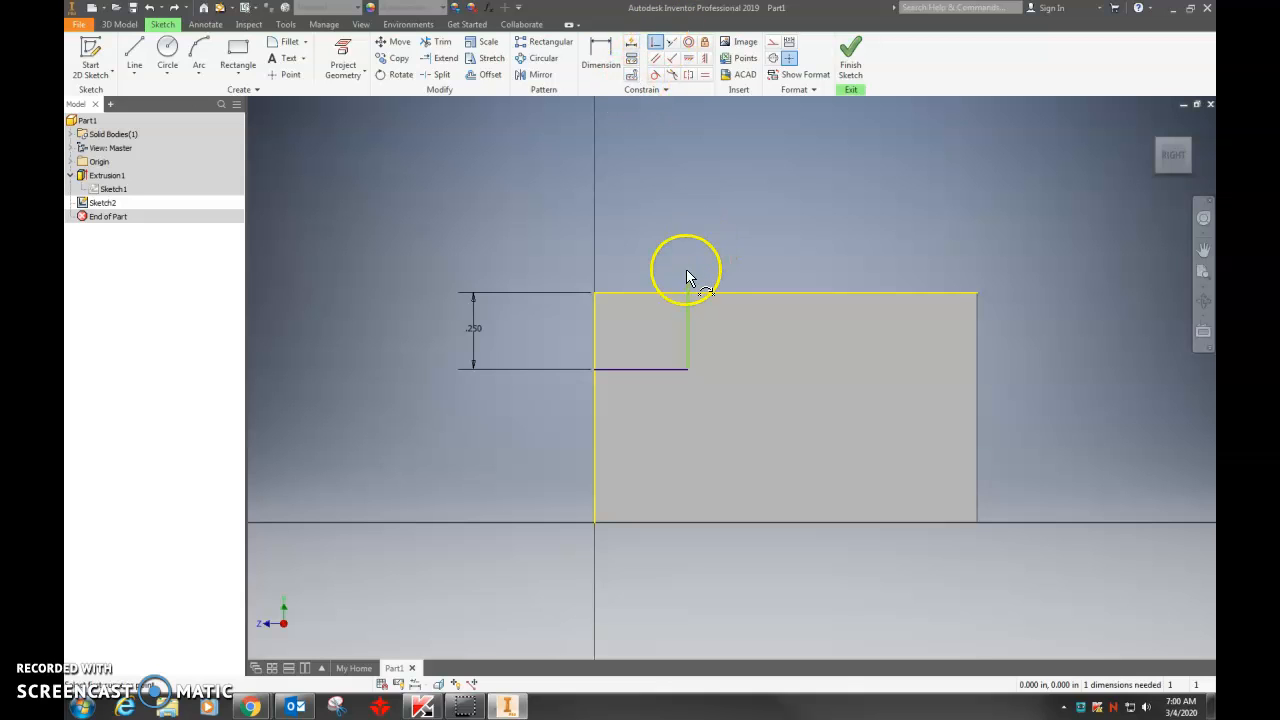
{"action": "left_click", "coordinate": [692, 291]}
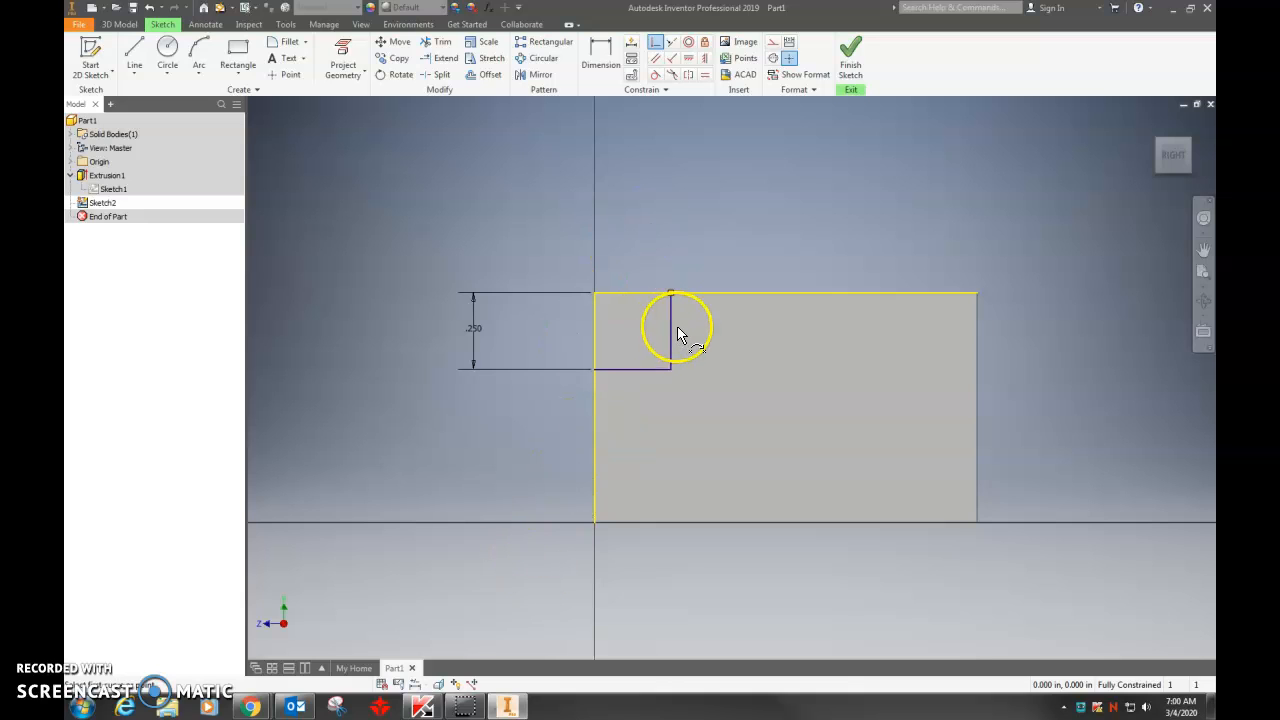
{"action": "left_click", "coordinate": [677, 326]}
Trim the vertical line's overhang above the block's upper edge and reapply the Equal constraint between both notch lines.
{"action": "left_click", "coordinate": [437, 42]}
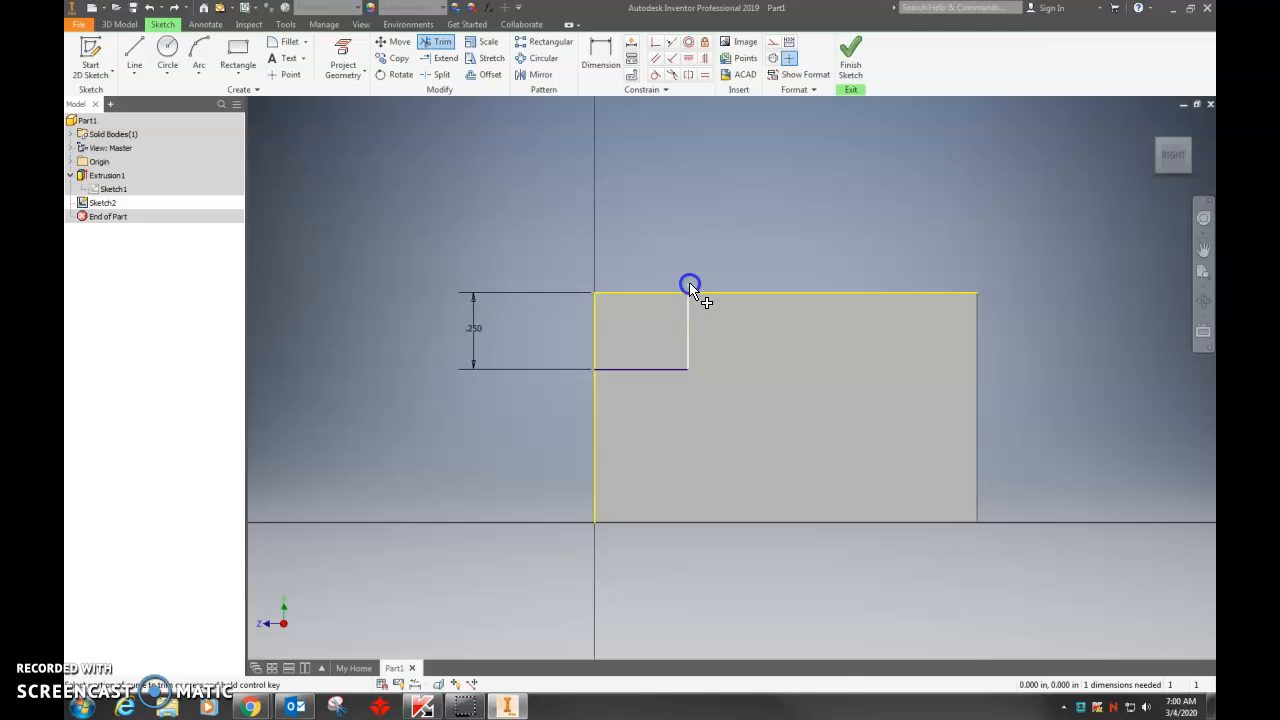
{"action": "left_click", "coordinate": [704, 74]}
{"action": "left_click", "coordinate": [690, 320]}
{"action": "left_click", "coordinate": [666, 366]}
{"action": "left_click", "coordinate": [677, 334]}
{"action": "left_click", "coordinate": [742, 220]}
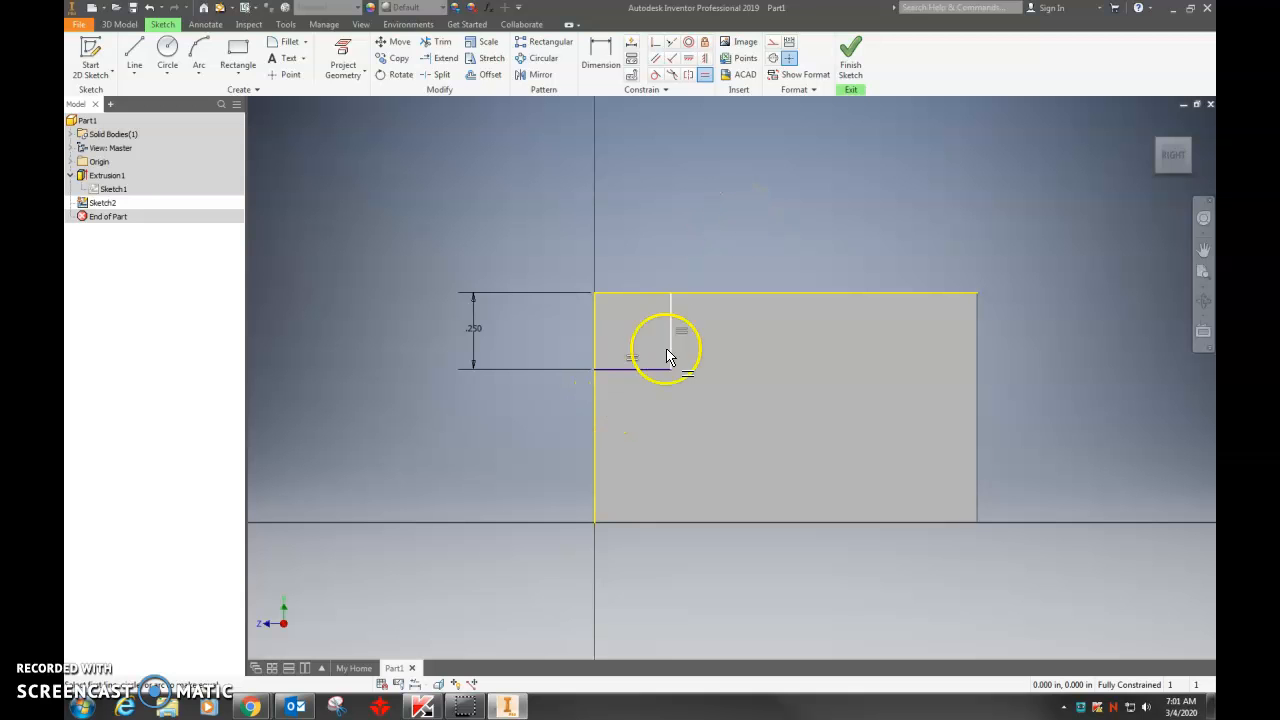
Finish the notch sketch and extrude its square profile as a 0.25 in cut through the block.
{"action": "left_click", "coordinate": [849, 55]}
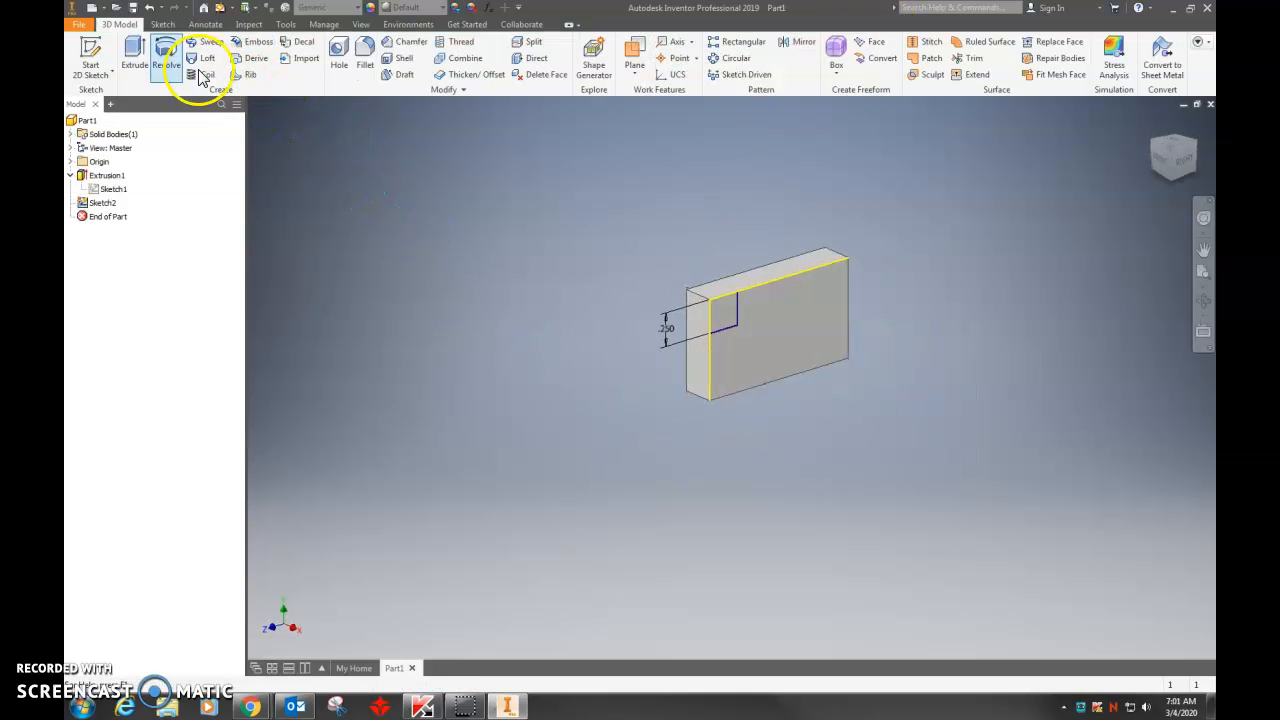
{"action": "left_click", "coordinate": [134, 55]}
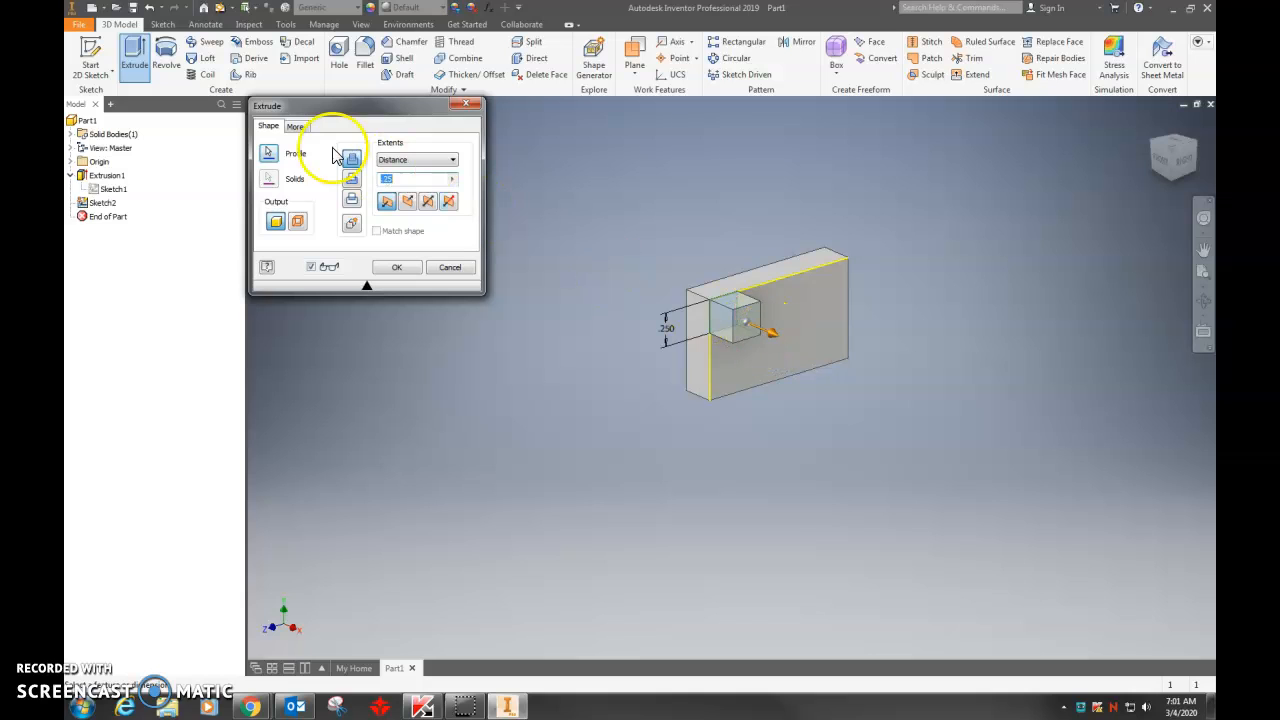
{"action": "left_click", "coordinate": [351, 178]}
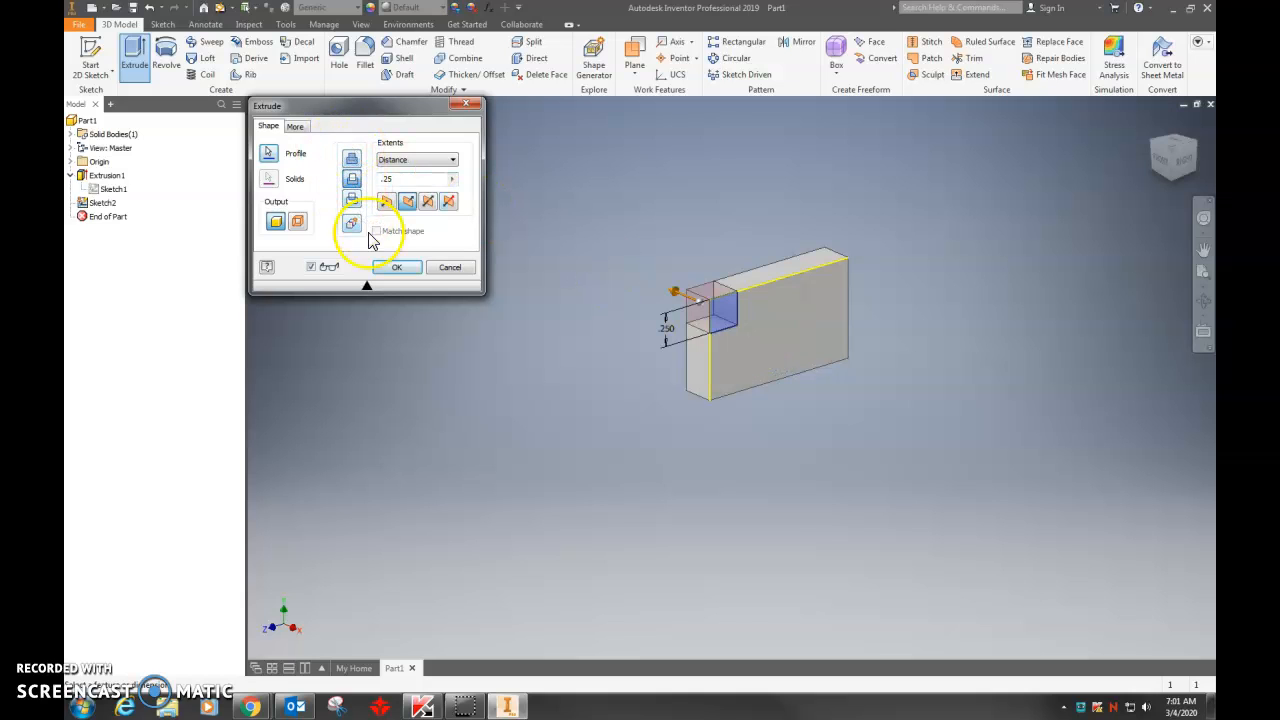
{"action": "left_click", "coordinate": [396, 266]}
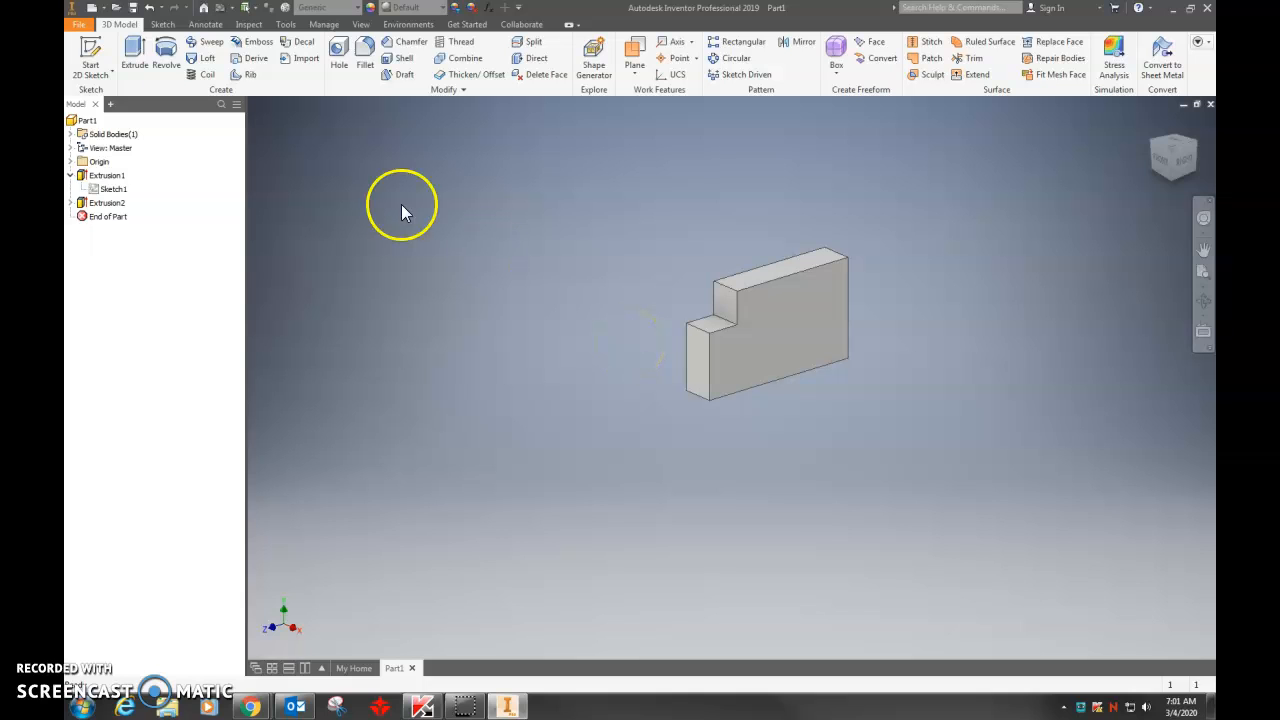
Start a sketch on the block's large front face and draw a rectangle from the face's lower-right corner.
{"action": "left_click", "coordinate": [86, 52]}
{"action": "left_click", "coordinate": [822, 357]}
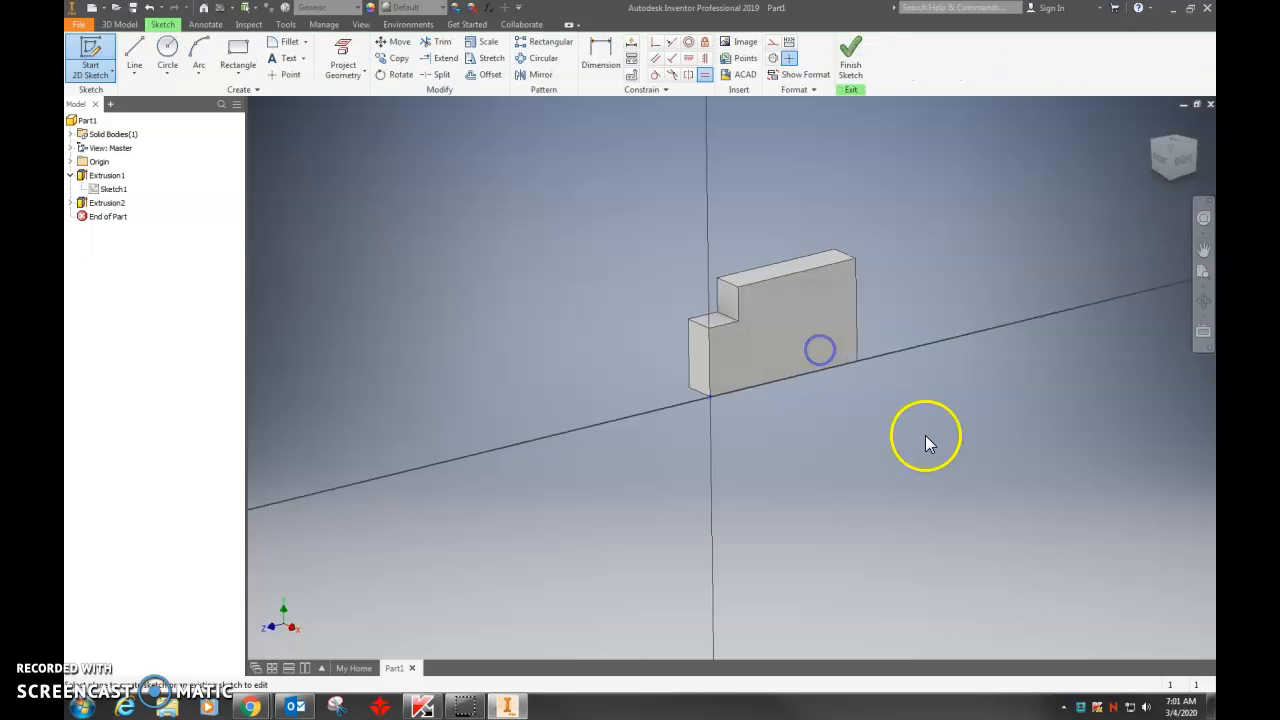
{"action": "left_click", "coordinate": [237, 49]}
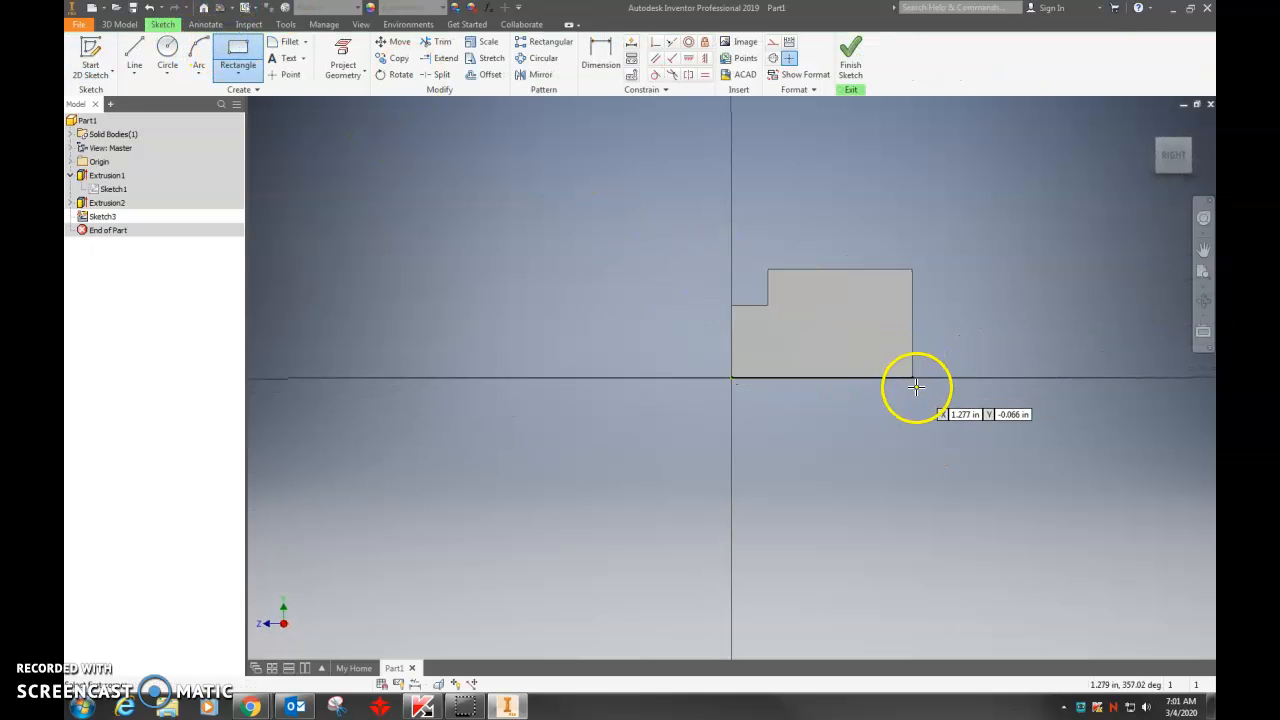
{"action": "scroll", "coordinate": [916, 387], "scroll_direction": "up", "scroll_amount": 5}
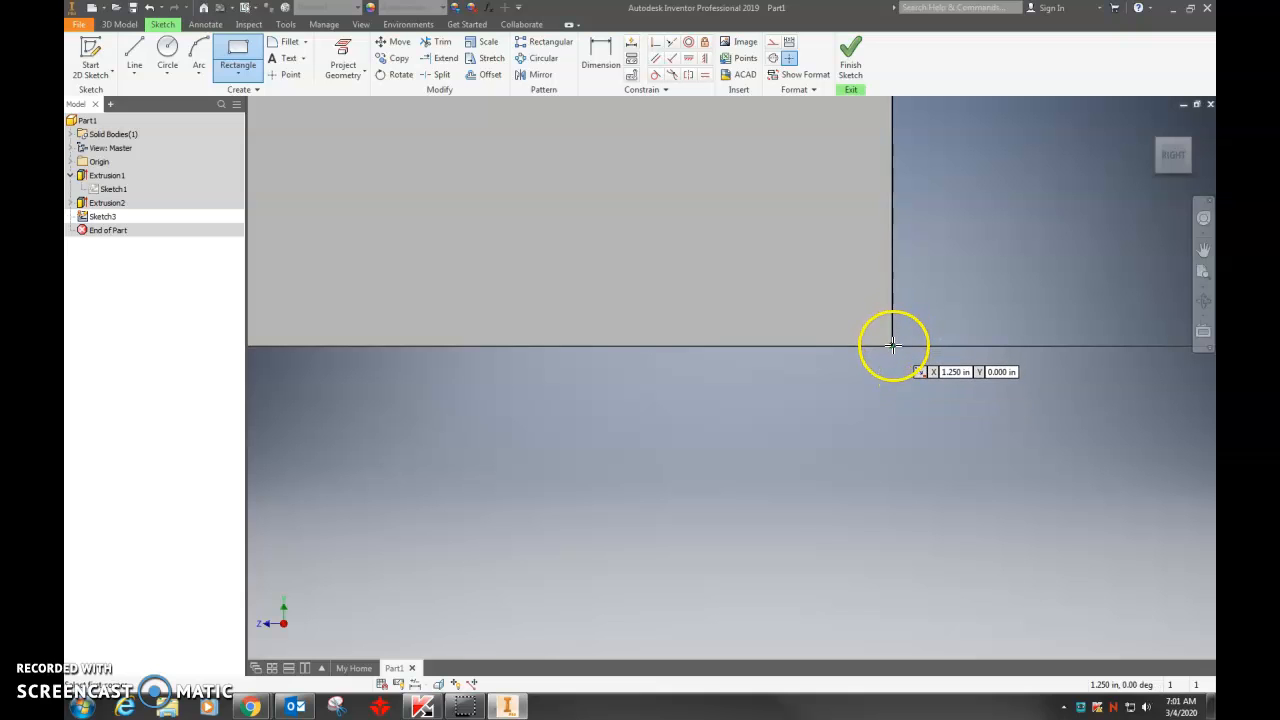
{"action": "mouse_move", "coordinate": [892, 345]}
{"action": "left_mouse_down"}
{"action": "mouse_move", "coordinate": [589, 266]}
{"action": "mouse_move", "coordinate": [535, 182]}
{"action": "left_mouse_up"}
{"action": "scroll", "coordinate": [612, 328], "scroll_direction": "down", "scroll_amount": 3}
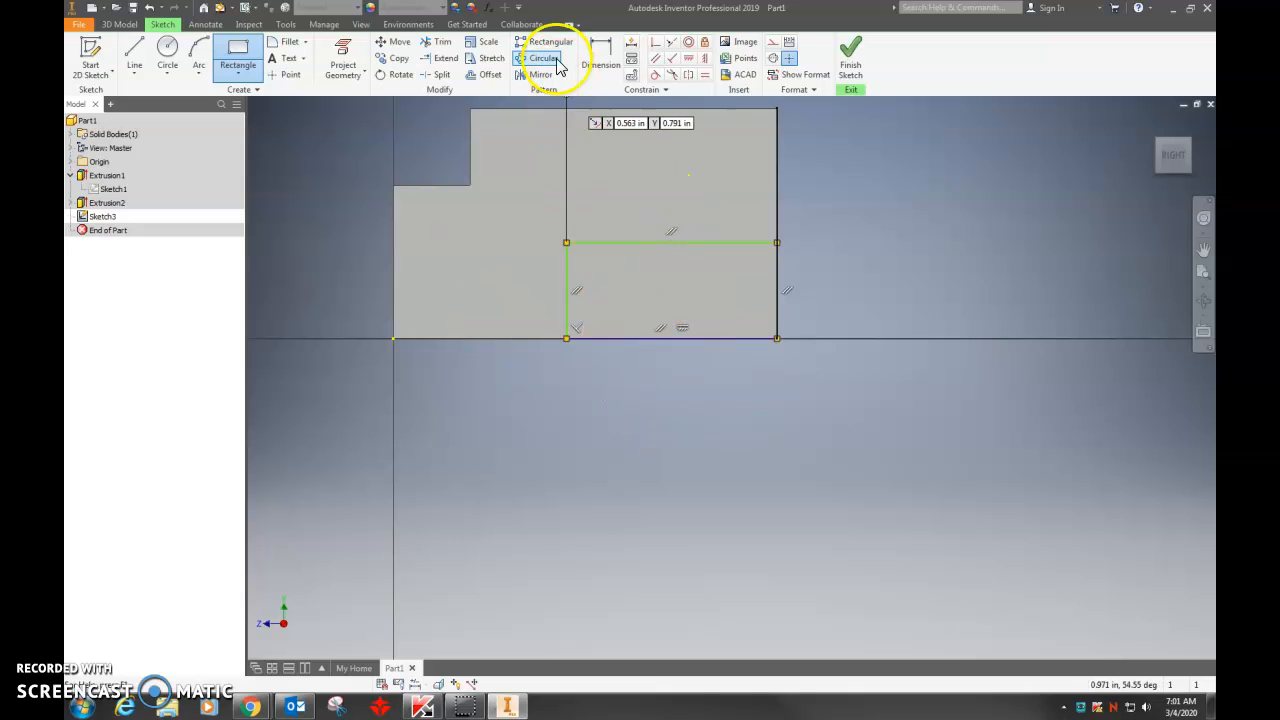
Dimension the corner rectangle 0.5 in wide and 0.25 in high.
{"action": "left_click", "coordinate": [598, 55]}
{"action": "left_click", "coordinate": [566, 304]}
{"action": "left_click", "coordinate": [778, 296]}
{"action": "left_click", "coordinate": [693, 432]}
{"action": "type", "text": ".5"}
{"action": "key", "text": "Return"}
{"action": "left_click", "coordinate": [694, 242]}
{"action": "left_click", "coordinate": [698, 340]}
{"action": "left_click", "coordinate": [848, 279]}
{"action": "type", "text": ".25"}
{"action": "key", "text": "Return"}
Finish the sketch and extrude the rectangle 0.25 in outward, joined to the block.
{"action": "left_click", "coordinate": [850, 55]}
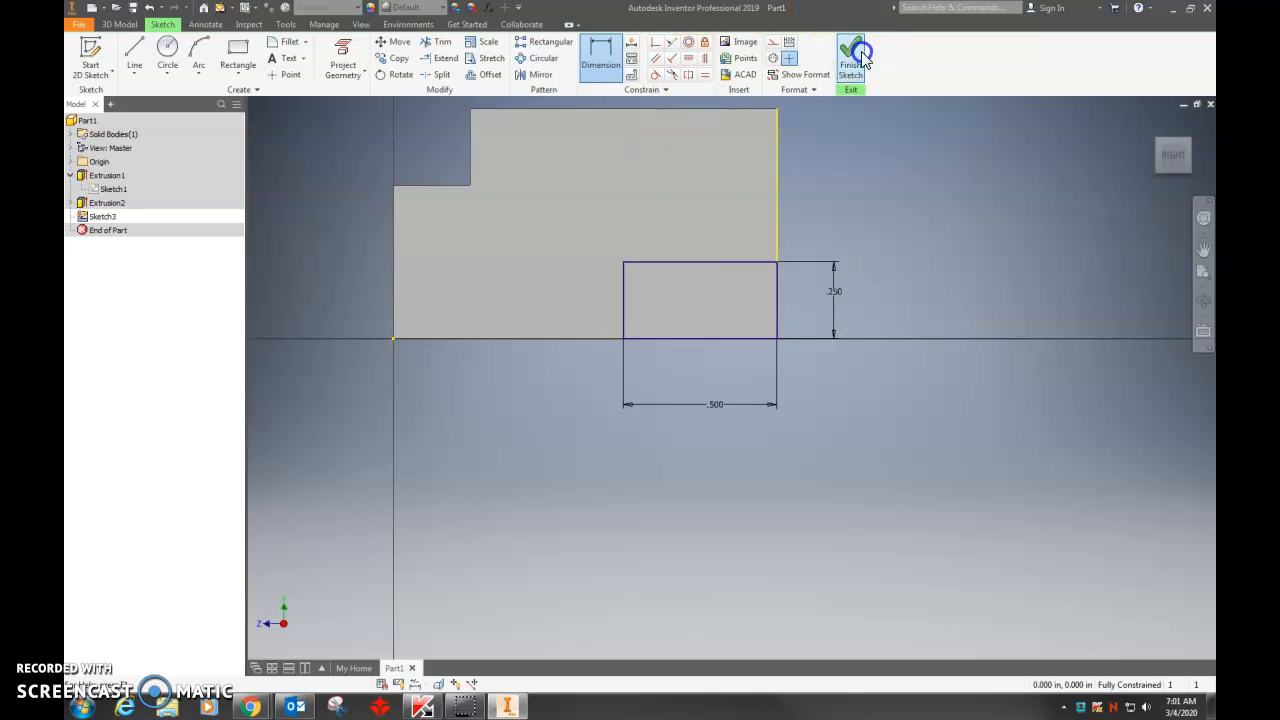
{"action": "left_click", "coordinate": [135, 55]}
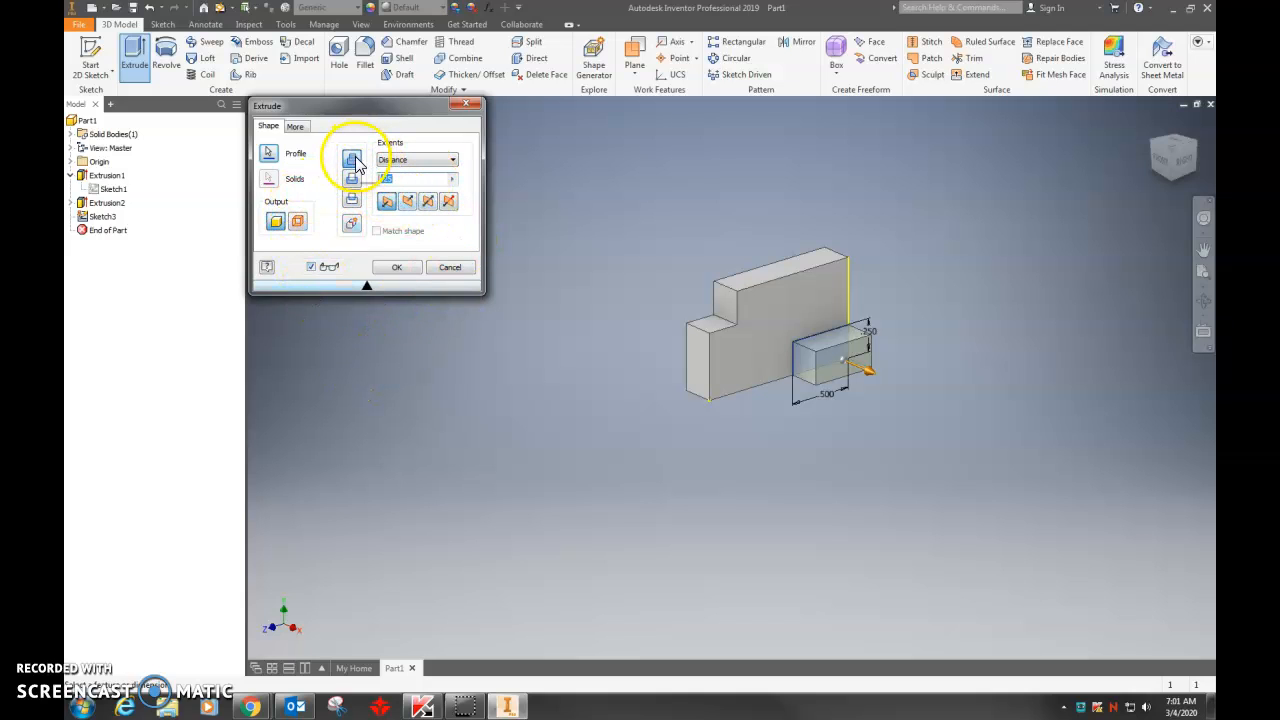
{"action": "left_click", "coordinate": [396, 267]}
{"action": "middle_click_drag", "start_coordinate": [591, 423], "coordinate": [466, 400]}
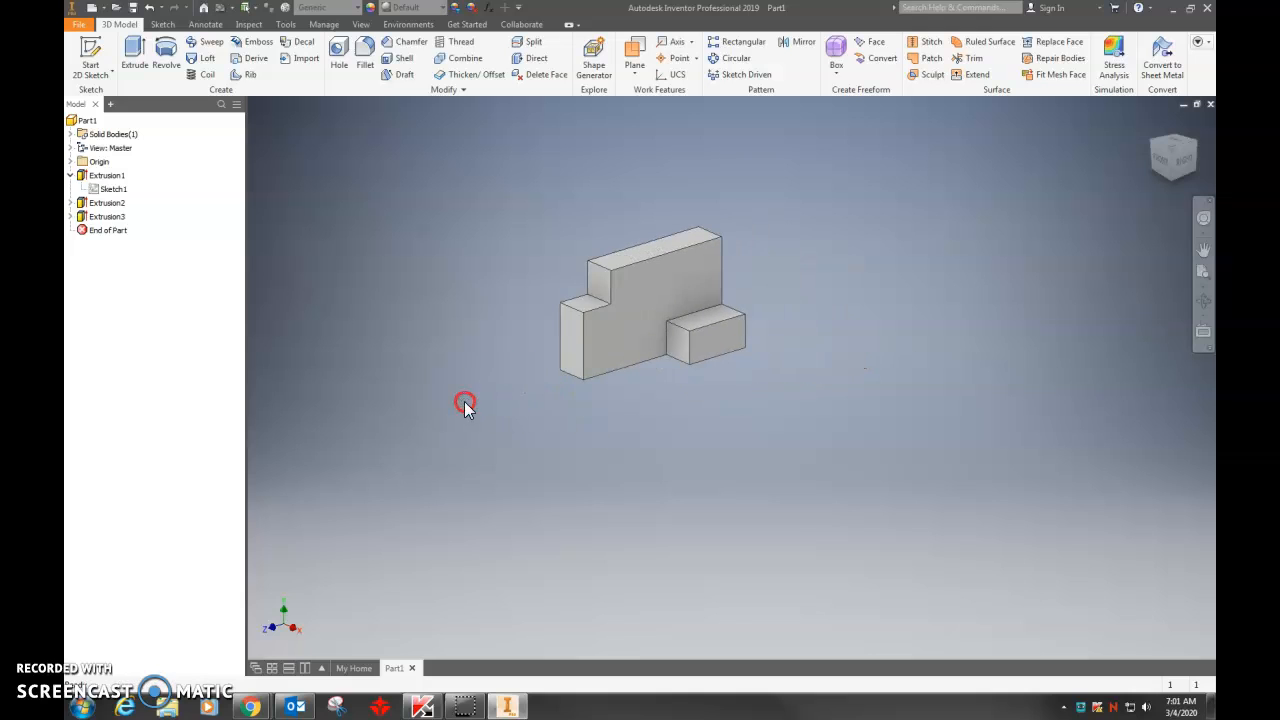
{"action": "right_click", "coordinate": [92, 207]}
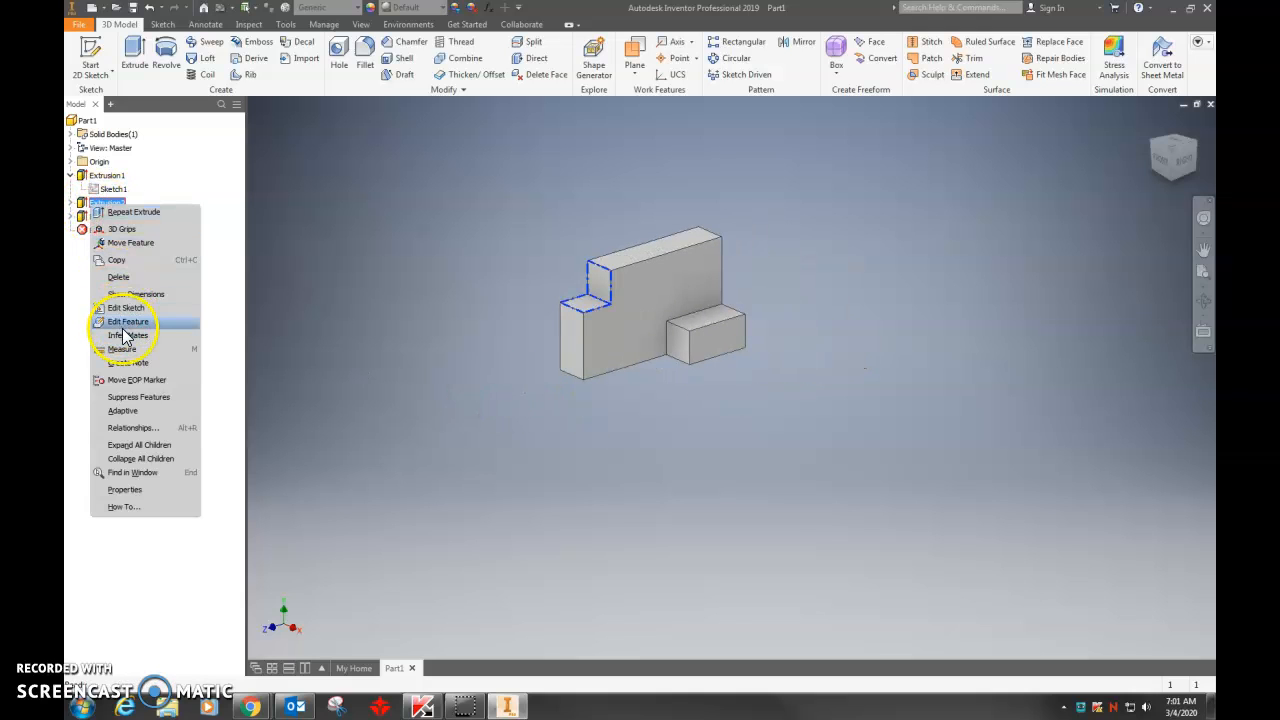
{"action": "left_click", "coordinate": [328, 330]}
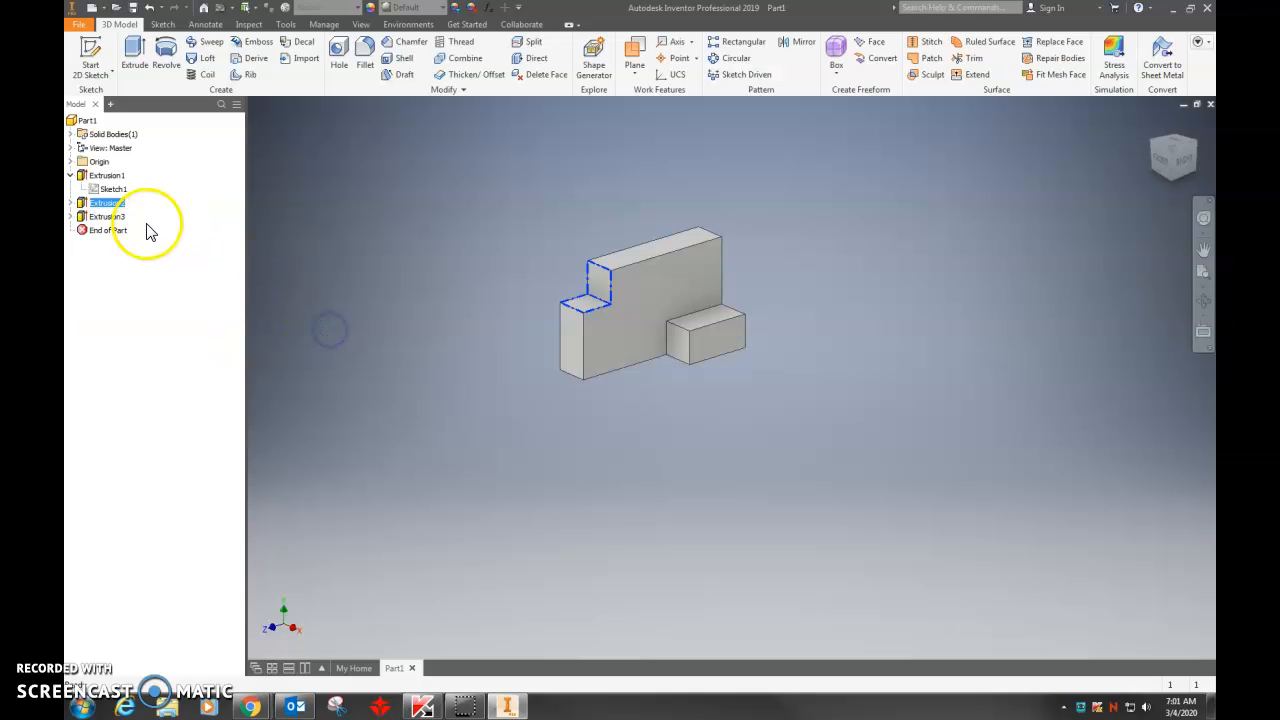
Create an empty sketch on the small protruding block's front face and delete it from the part.
{"action": "left_click", "coordinate": [91, 58]}
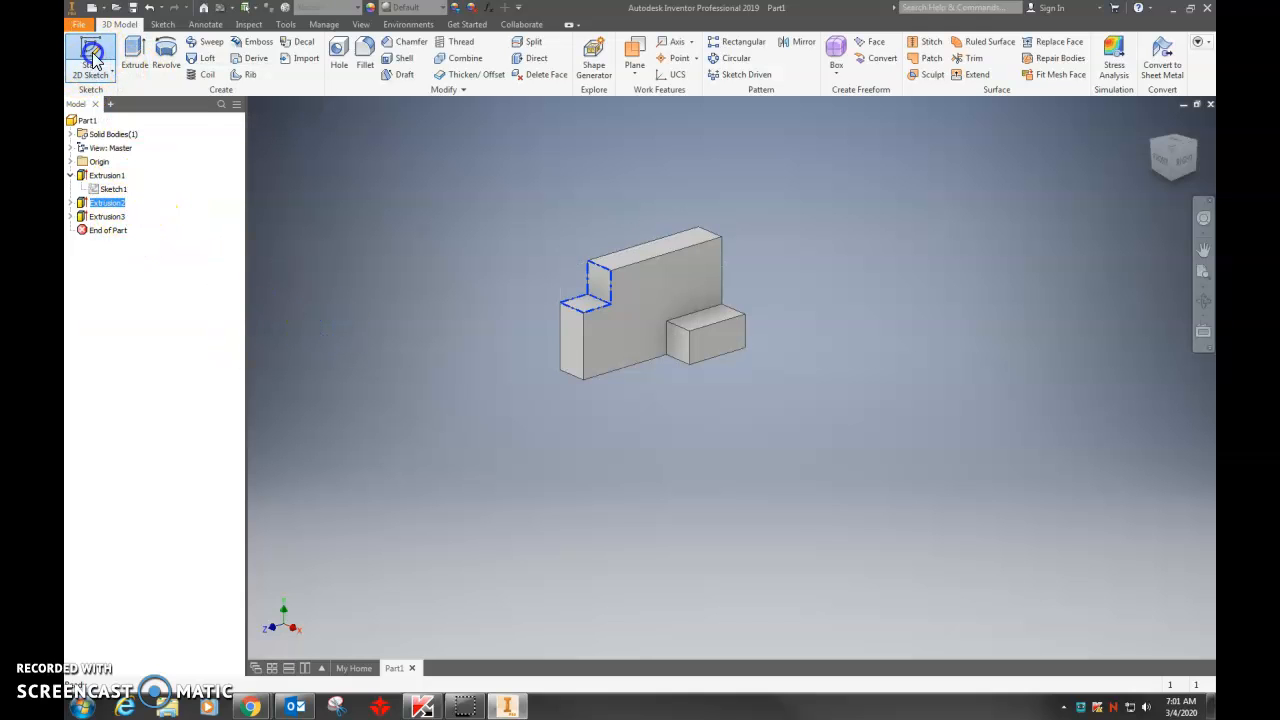
{"action": "left_click", "coordinate": [712, 344]}
{"action": "left_click", "coordinate": [850, 62]}
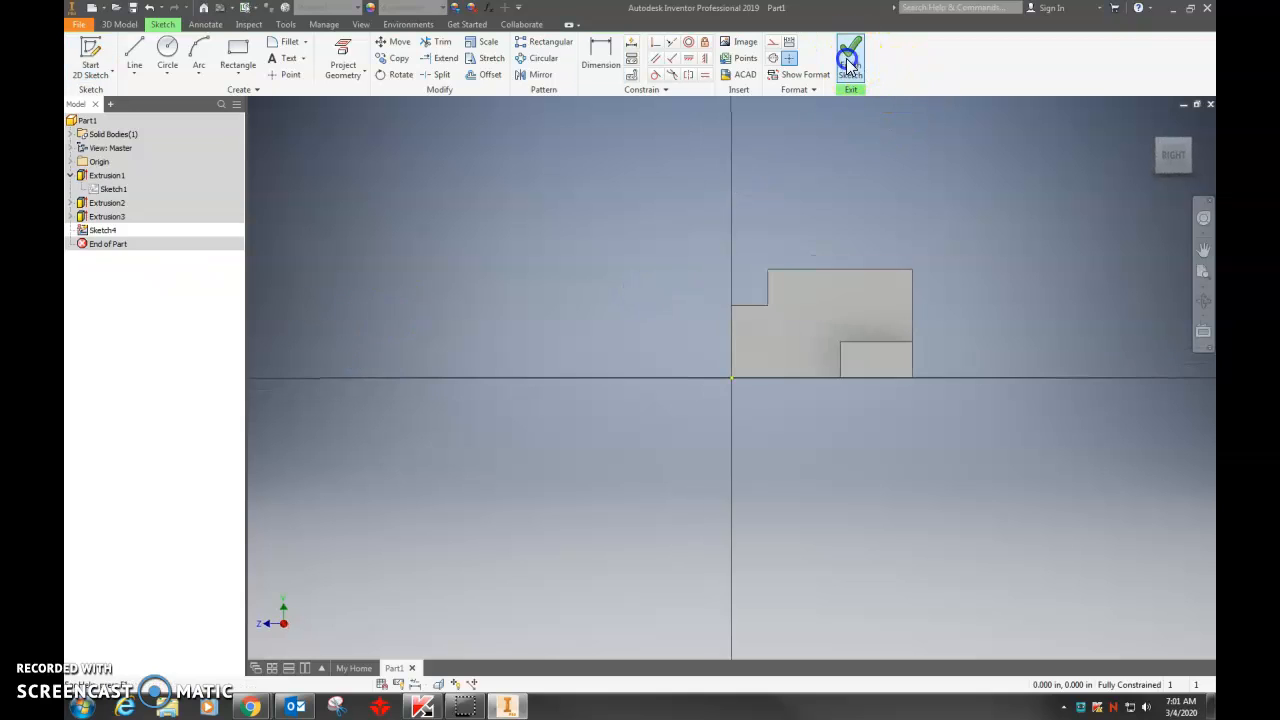
{"action": "right_click", "coordinate": [95, 230]}
{"action": "left_click", "coordinate": [112, 268]}
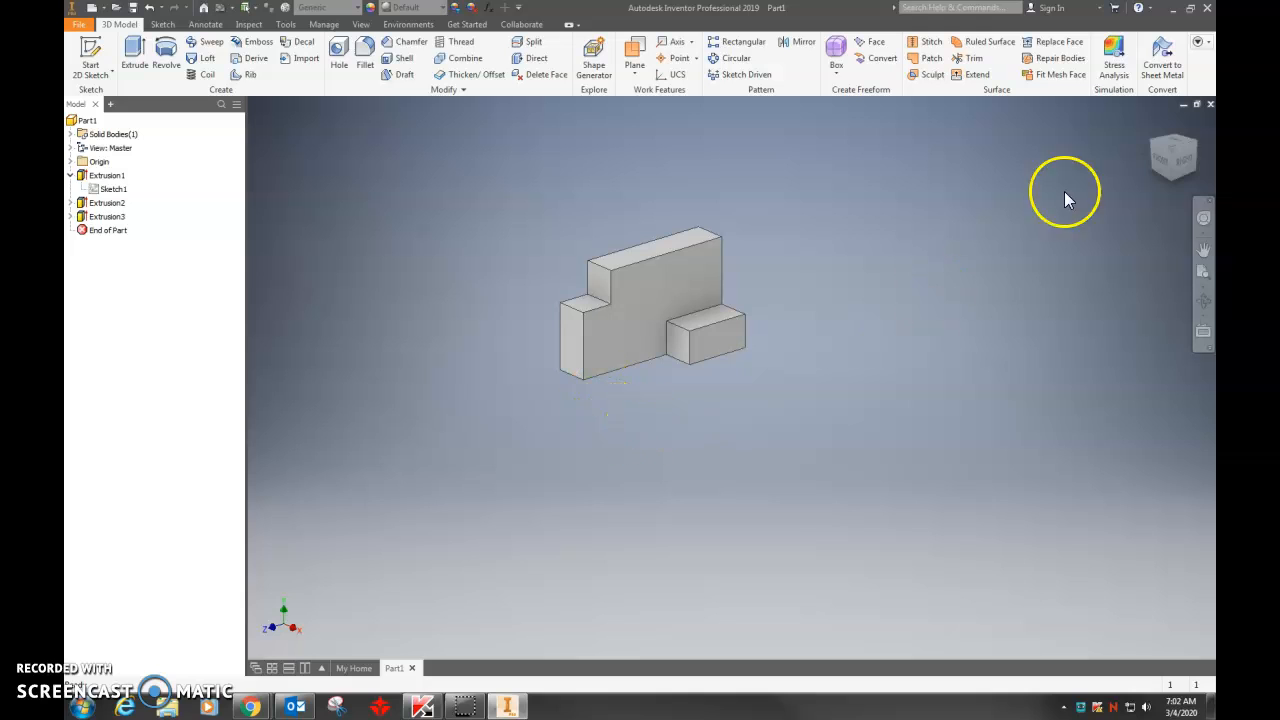
Capture the whole part in isometric view with the Snipping Tool and handwrite the author's last name above the model.
{"action": "mouse_move", "coordinate": [1010, 226]}
{"action": "middle_mouse_down", "text": "shift"}
{"action": "mouse_move", "coordinate": [1043, 266]}
{"action": "mouse_move", "coordinate": [1029, 220]}
{"action": "middle_mouse_up", "text": "shift"}
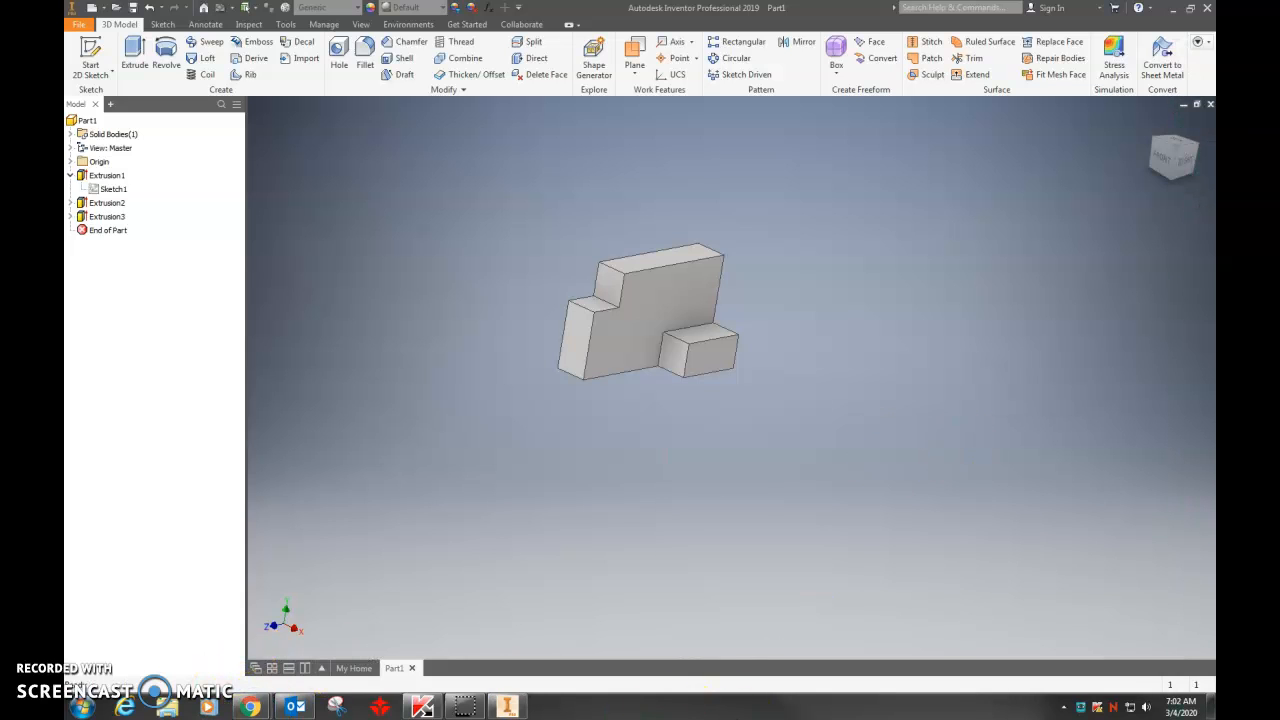
{"action": "left_click", "coordinate": [1179, 147]}
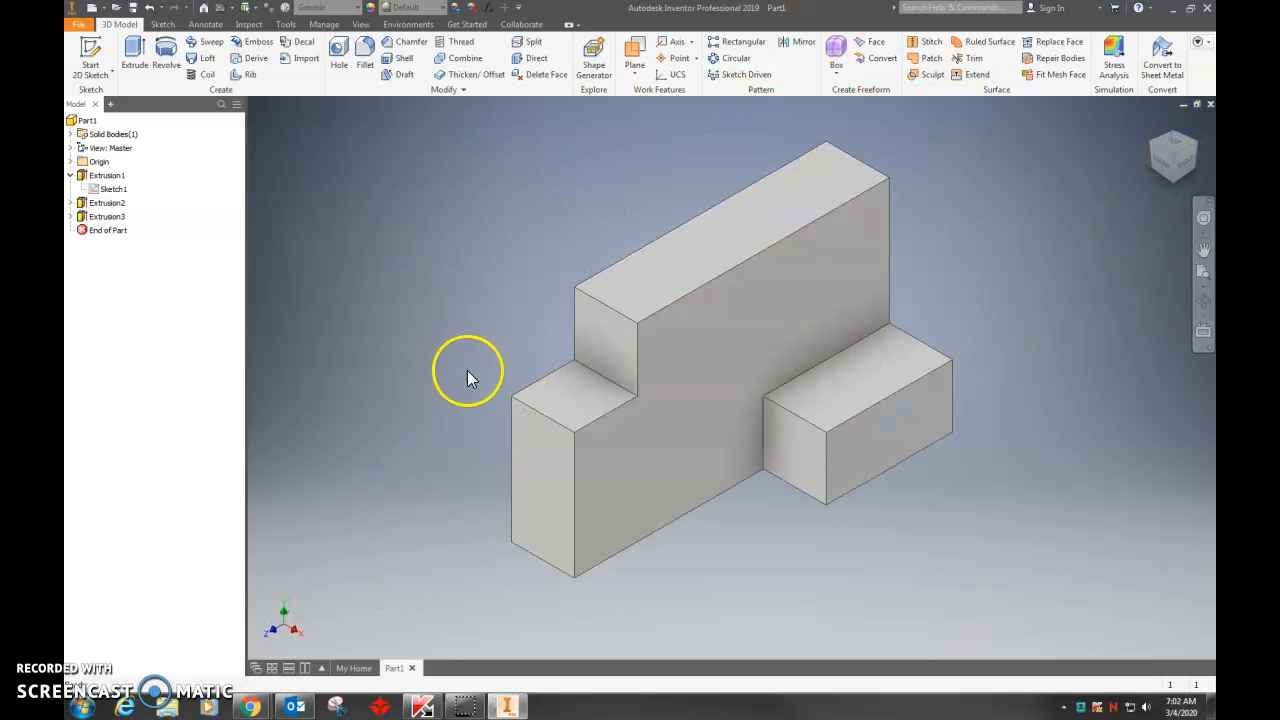
{"action": "left_click", "coordinate": [84, 708]}
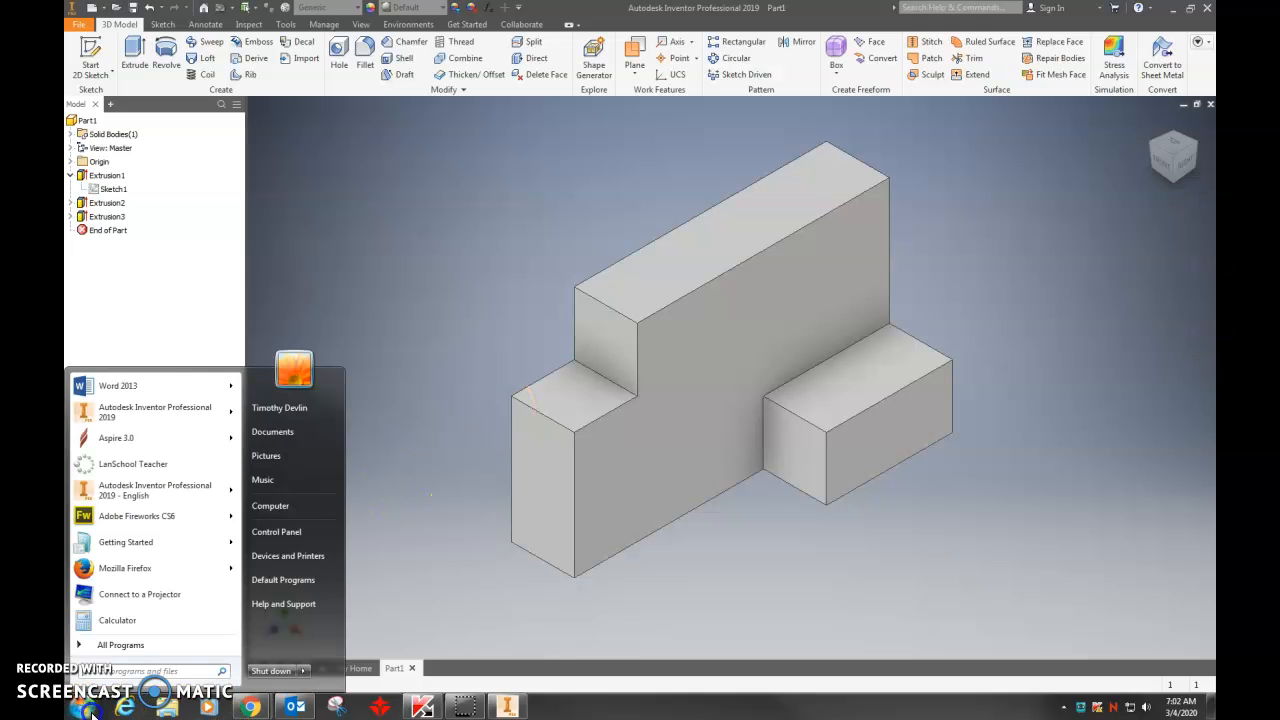
{"action": "type", "text": "snip"}
{"action": "left_click", "coordinate": [125, 405]}
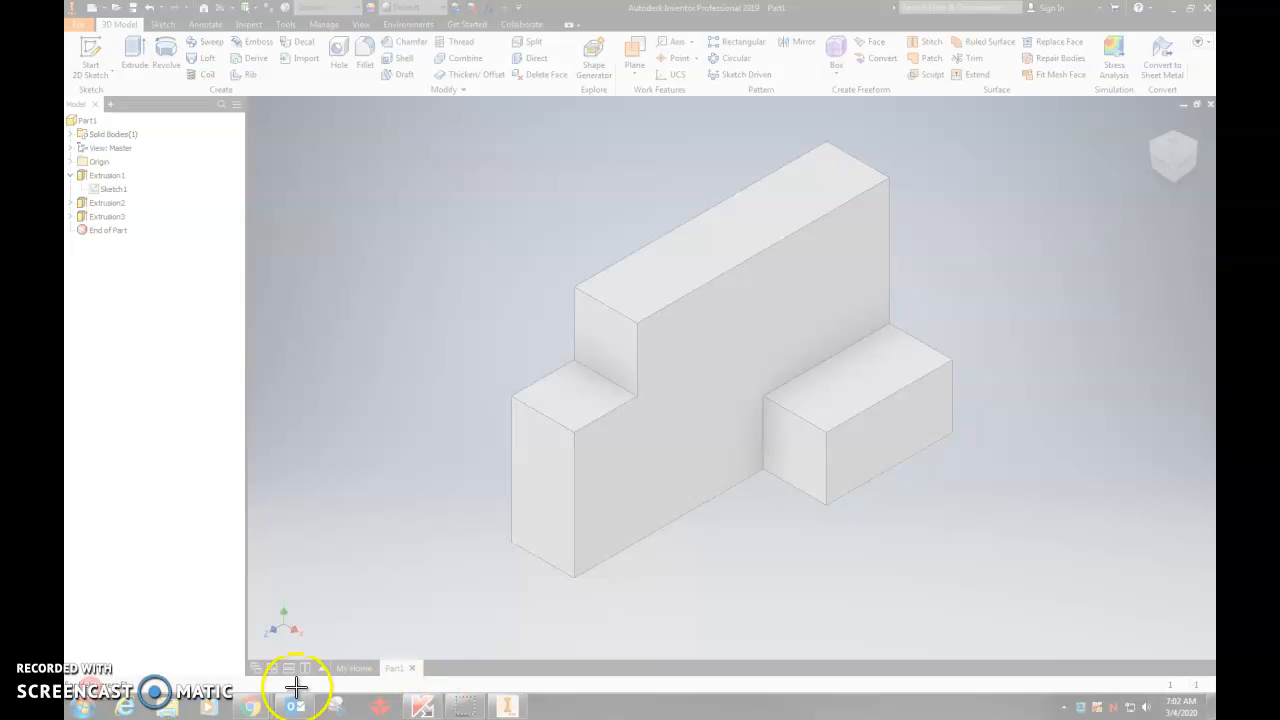
{"action": "left_click_drag", "start_coordinate": [418, 117], "coordinate": [1043, 634]}
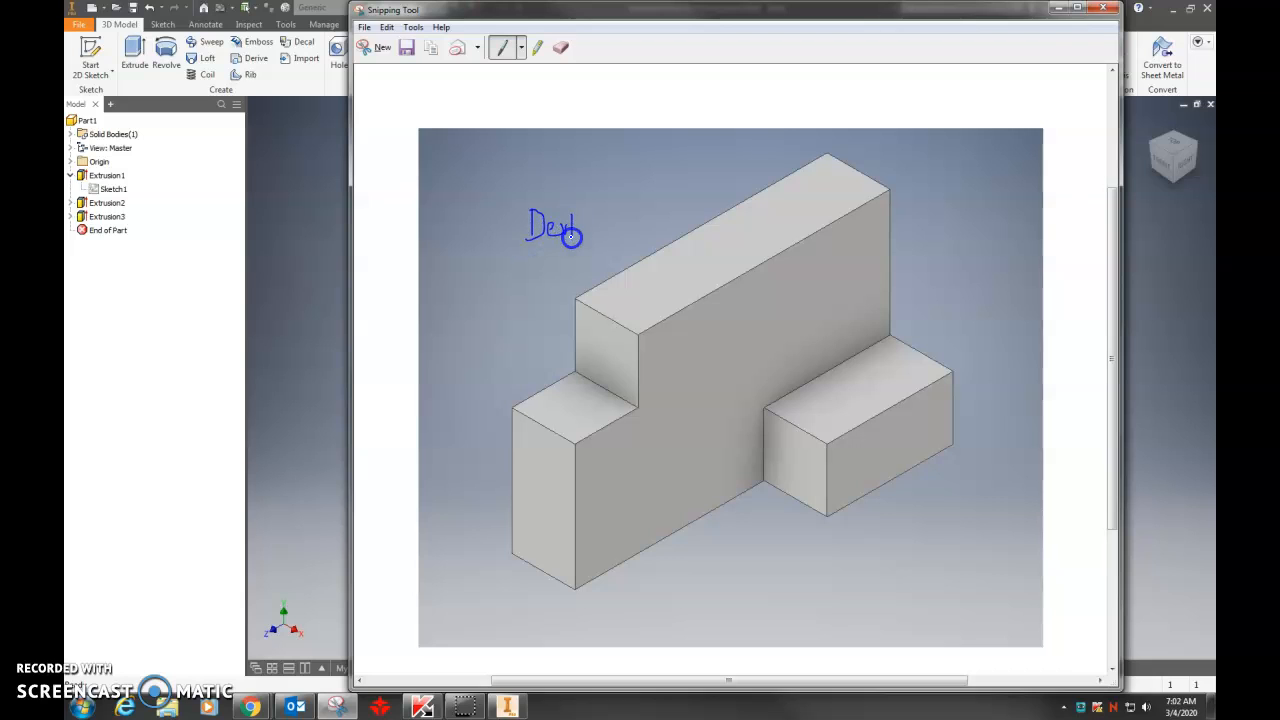
{"action": "left_click_drag", "start_coordinate": [592, 226], "coordinate": [598, 234]}
Switch to the Google Docs document "Inventor Shapes 1" and paste the annotated snip onto its blank page.
{"action": "key", "text": "alt+Tab"}
{"action": "double_click", "coordinate": [652, 69]}
{"action": "left_click", "coordinate": [472, 235]}
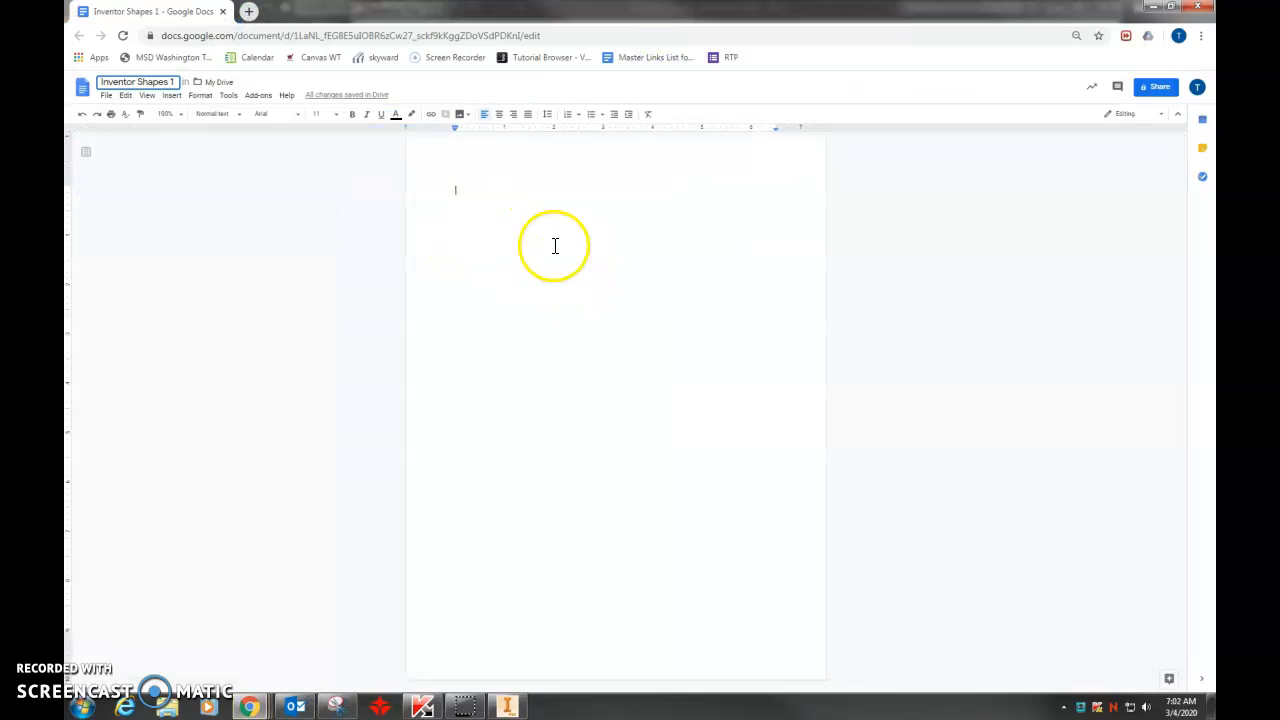
{"action": "left_click", "coordinate": [507, 217]}
{"action": "left_click", "coordinate": [510, 207]}
{"action": "key", "text": "ctrl+v"}
{"action": "left_click", "coordinate": [582, 353]}
{"action": "left_click", "coordinate": [610, 567]}
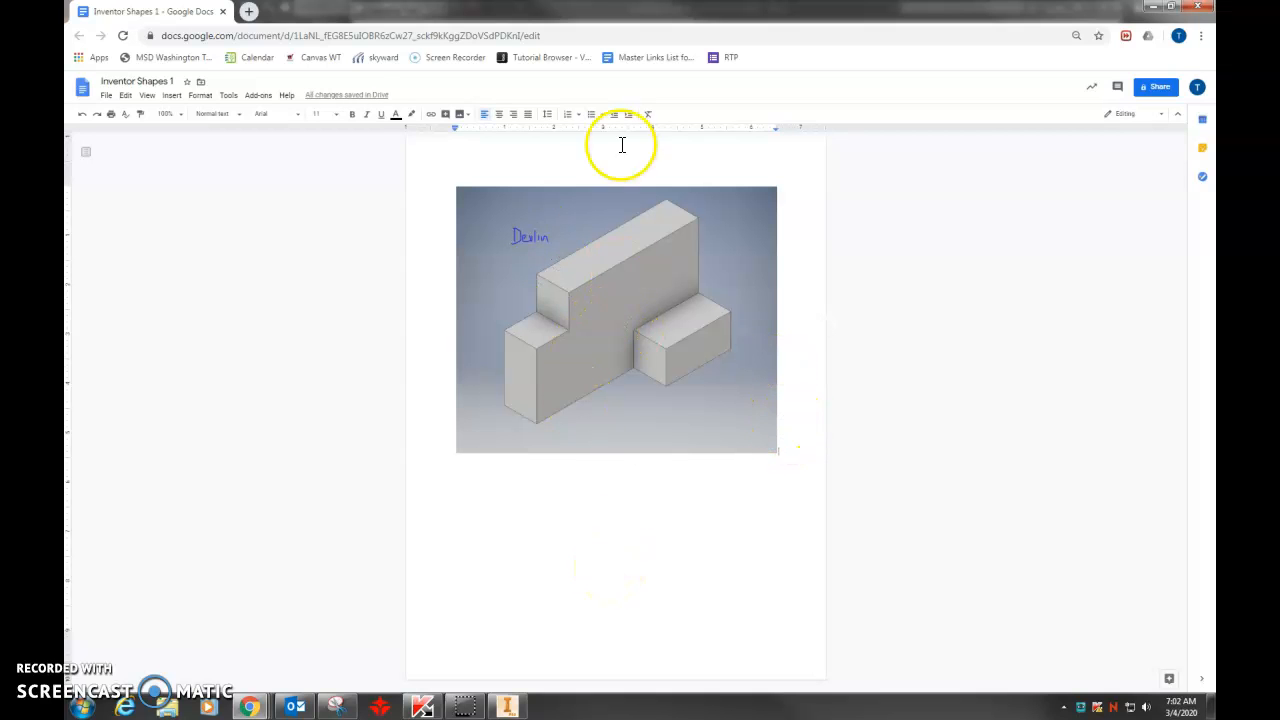